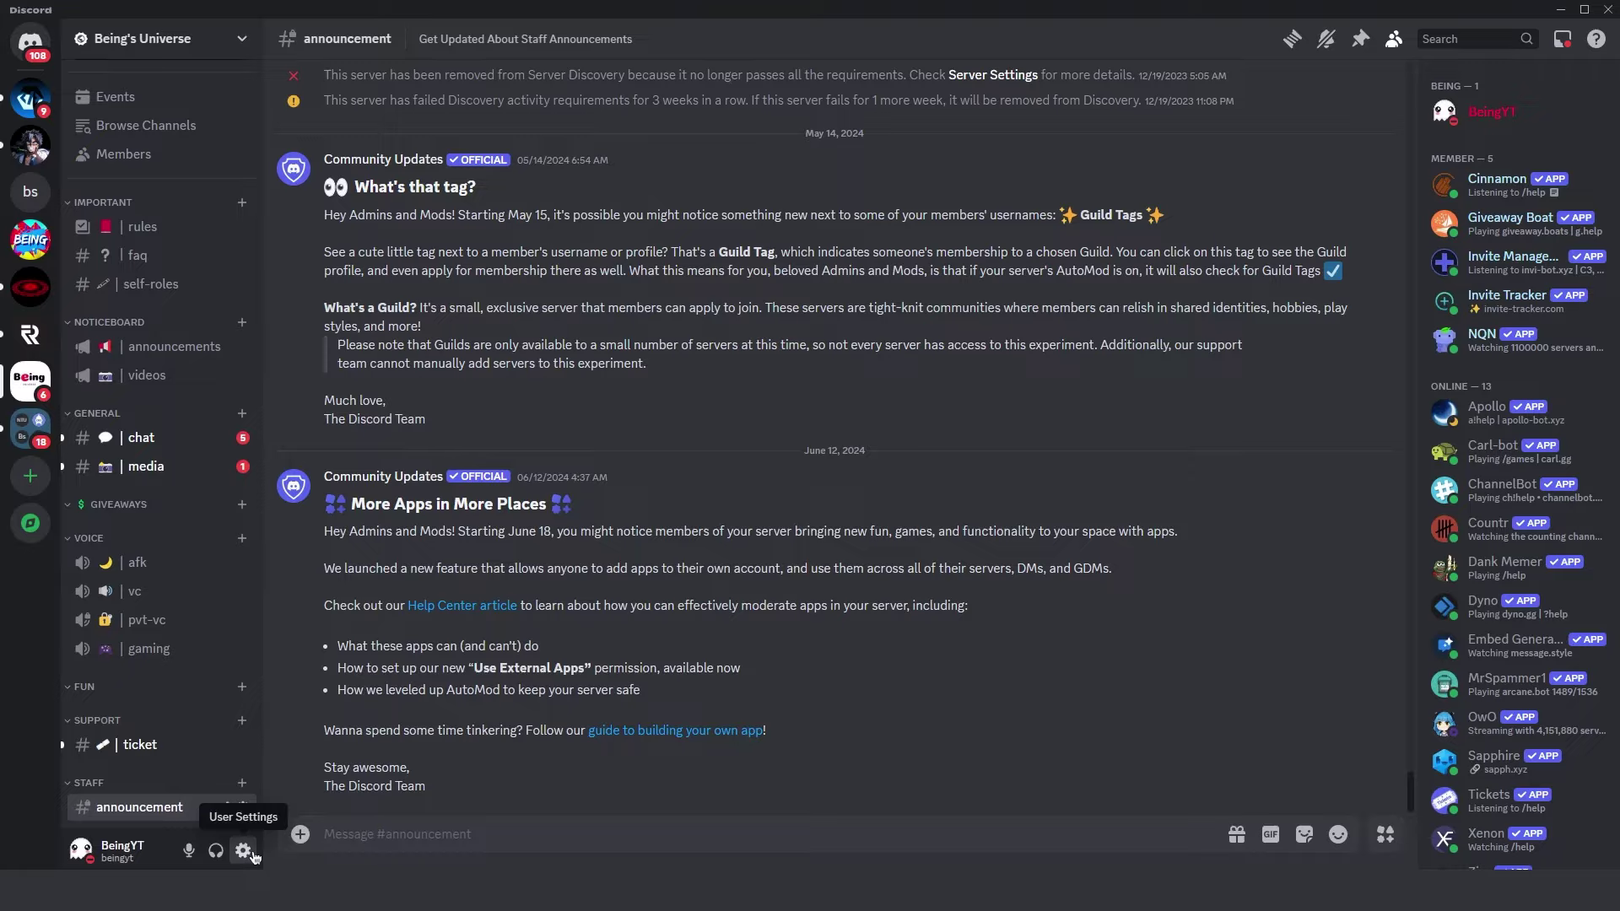
# - Go to the HypeSquad page in user settings and start joining HypeSquad
pyautogui.click(244, 850)
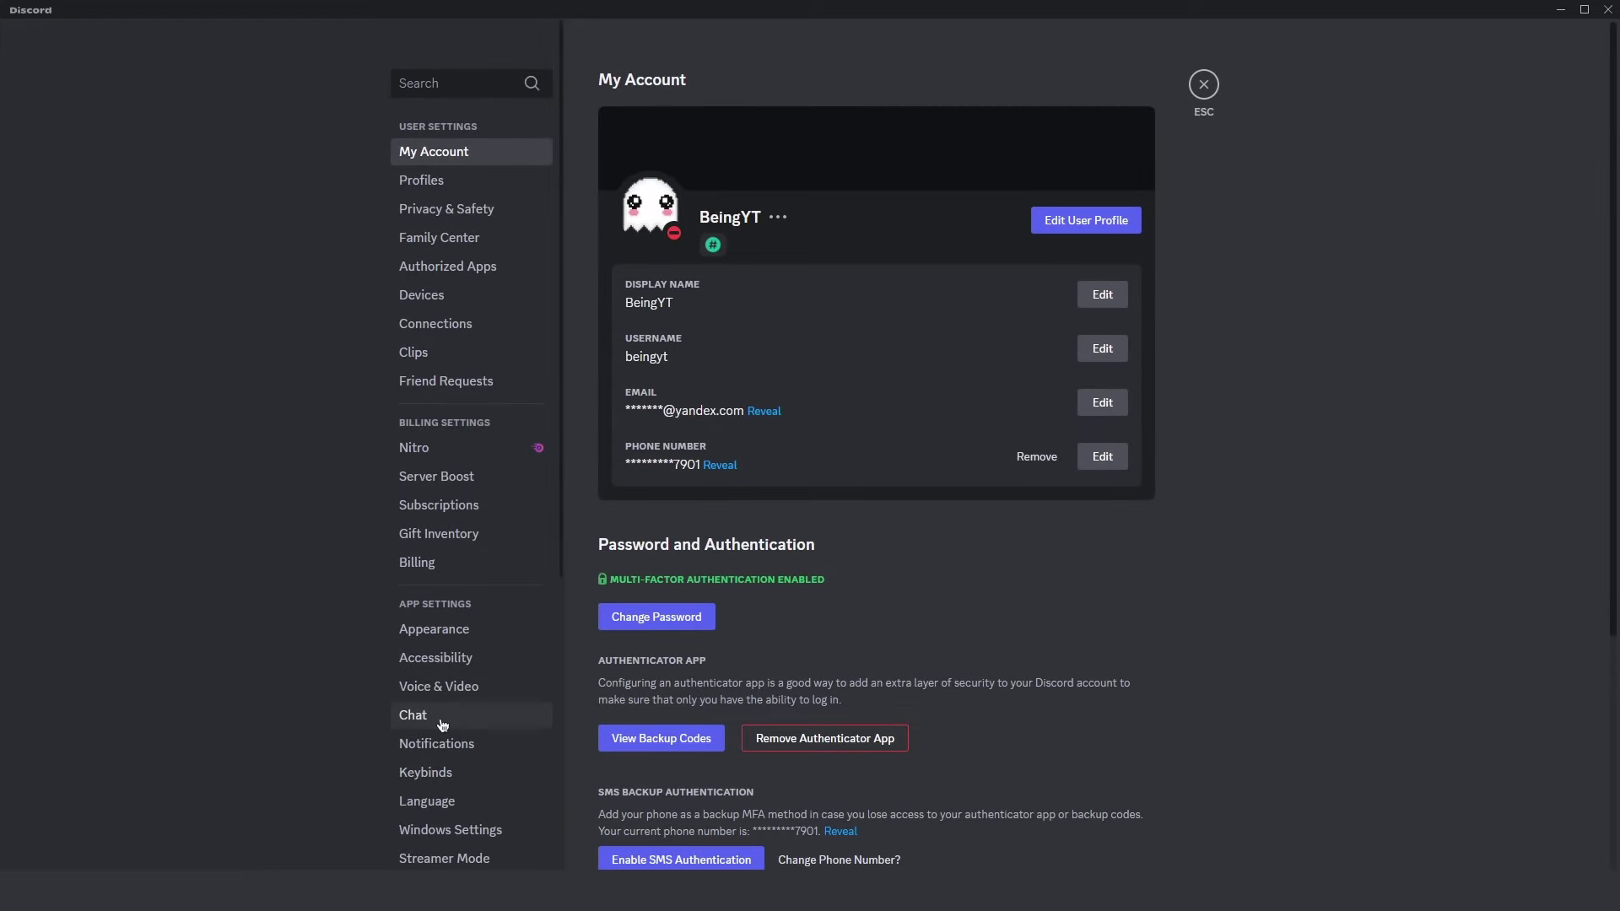
pyautogui.scroll(-5, 443, 725)
pyautogui.click(389, 655)
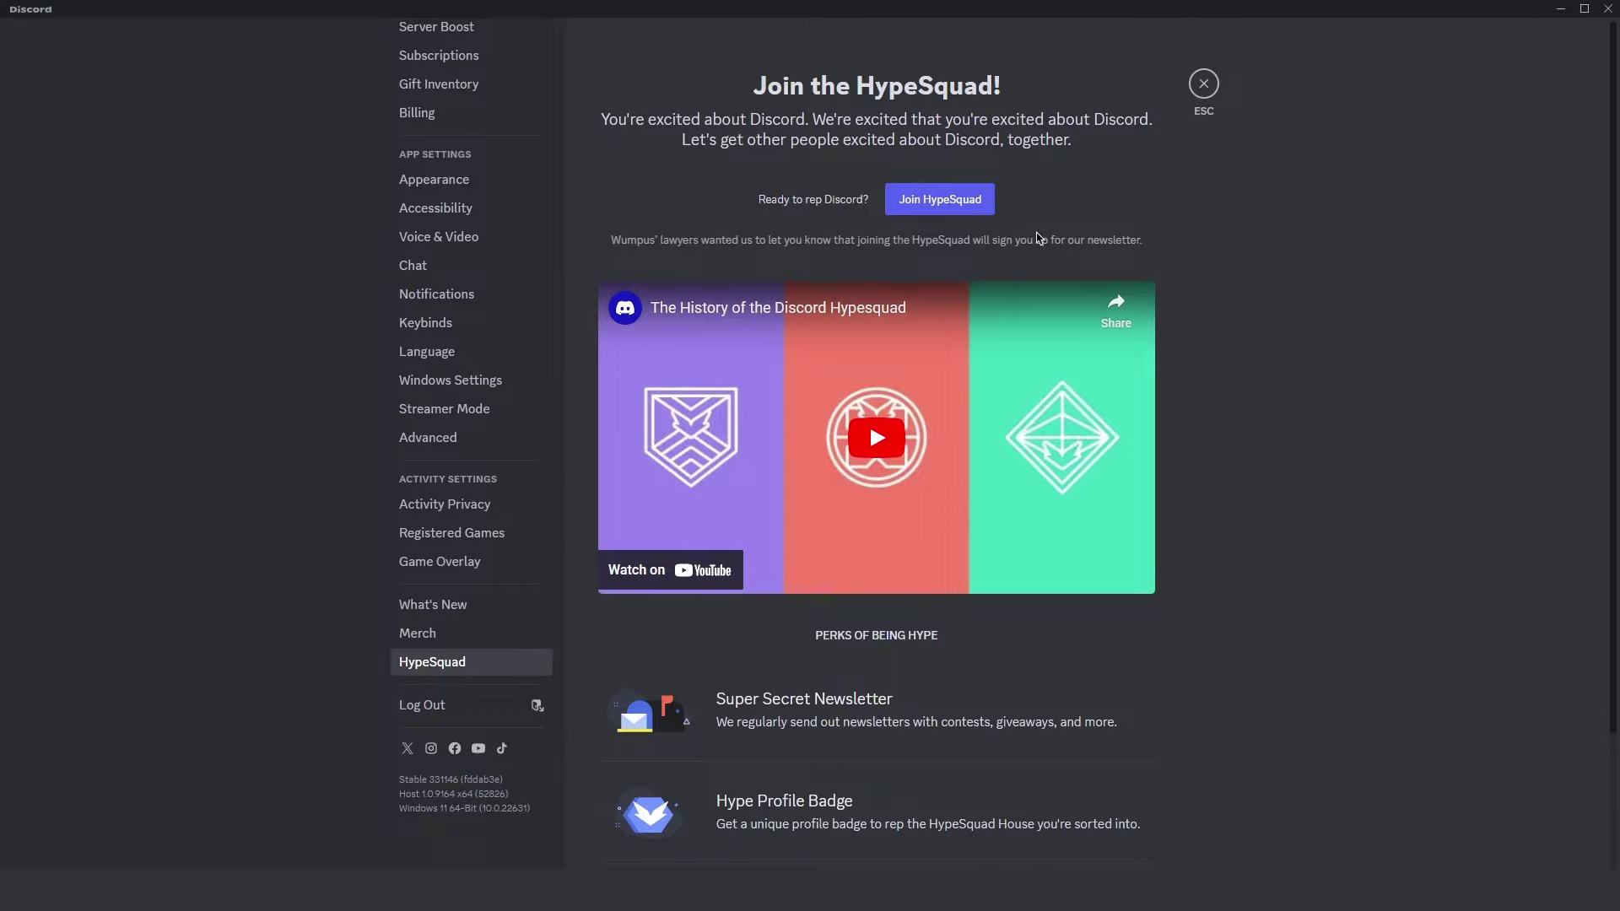
pyautogui.click(940, 199)
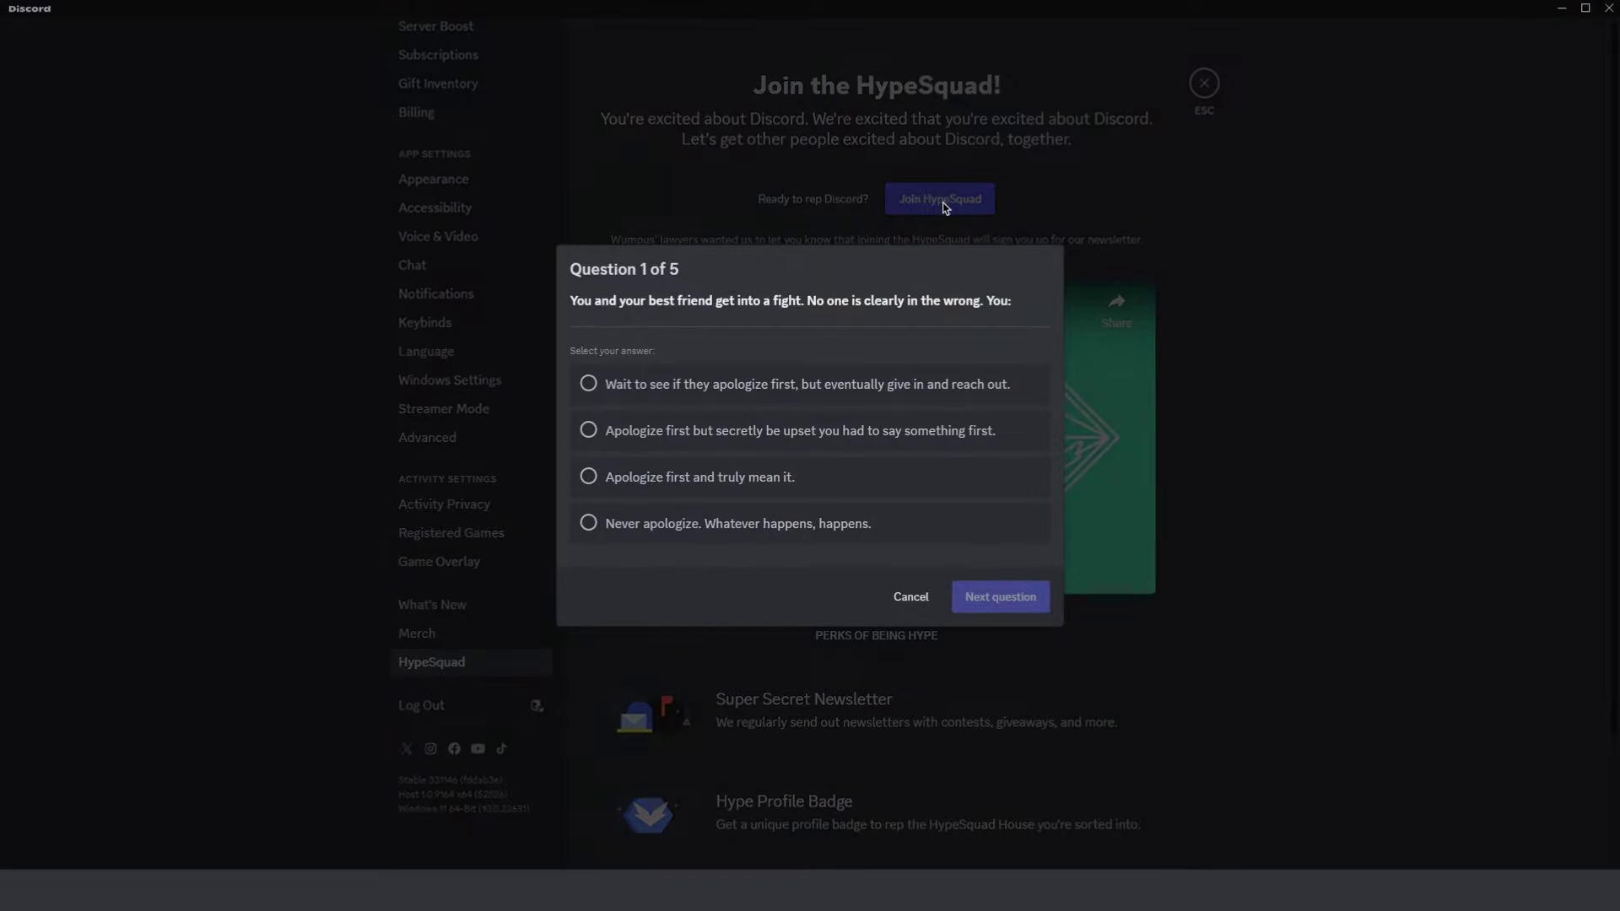
# - Answer the five house quiz questions and dismiss the House of Bravery result
pyautogui.click(696, 385)
pyautogui.click(1007, 602)
pyautogui.click(680, 437)
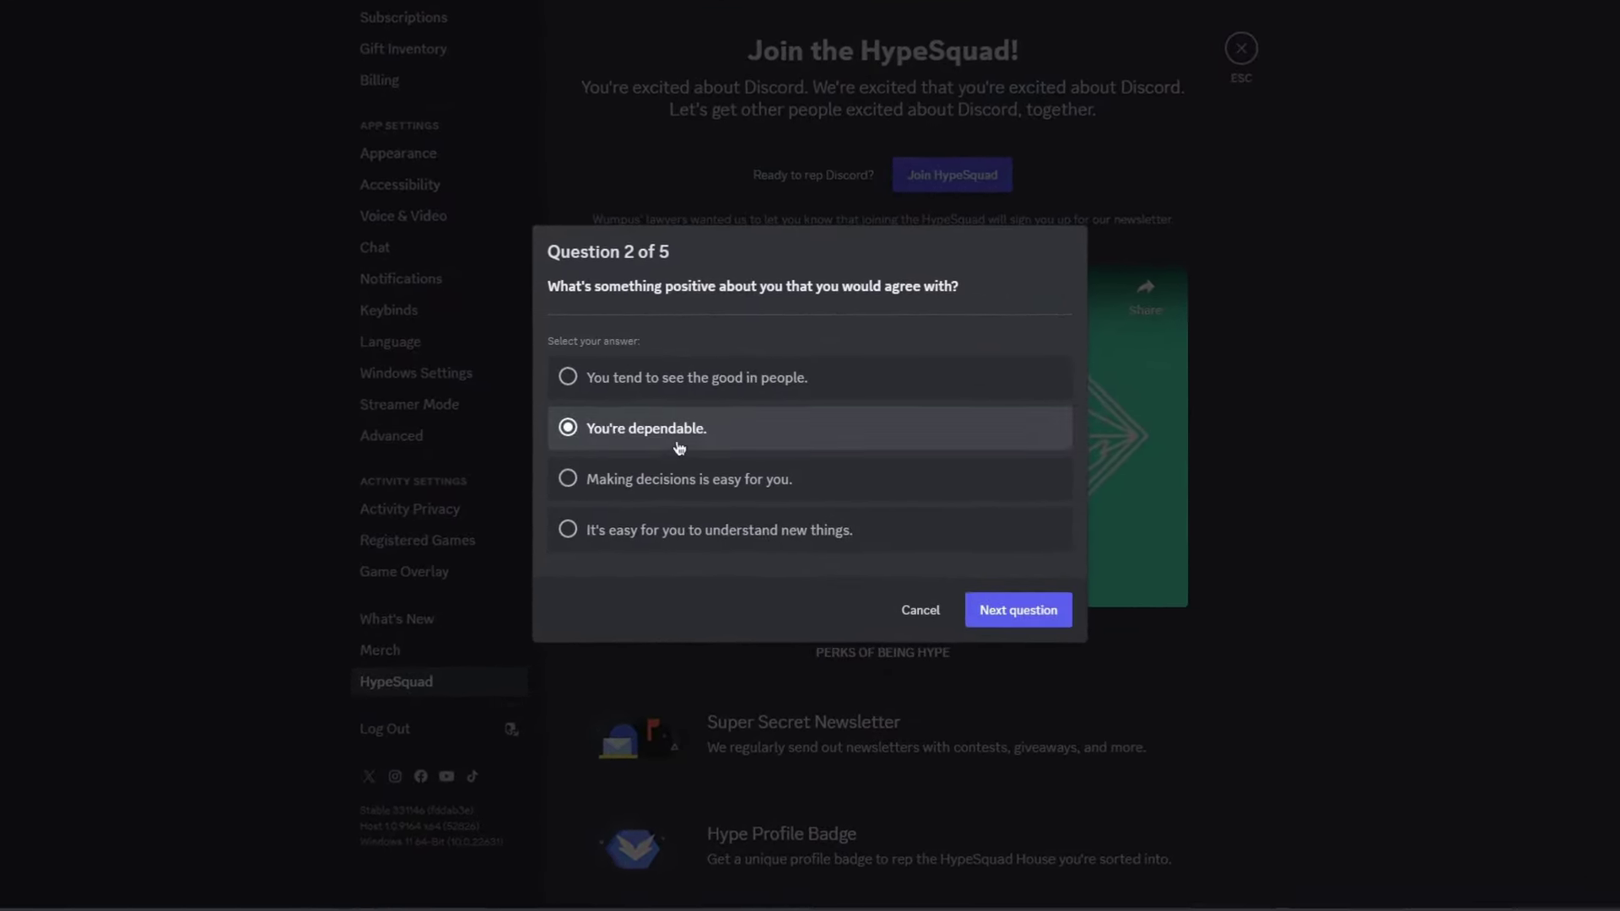
pyautogui.click(1004, 602)
pyautogui.click(759, 478)
pyautogui.click(1030, 618)
pyautogui.click(860, 534)
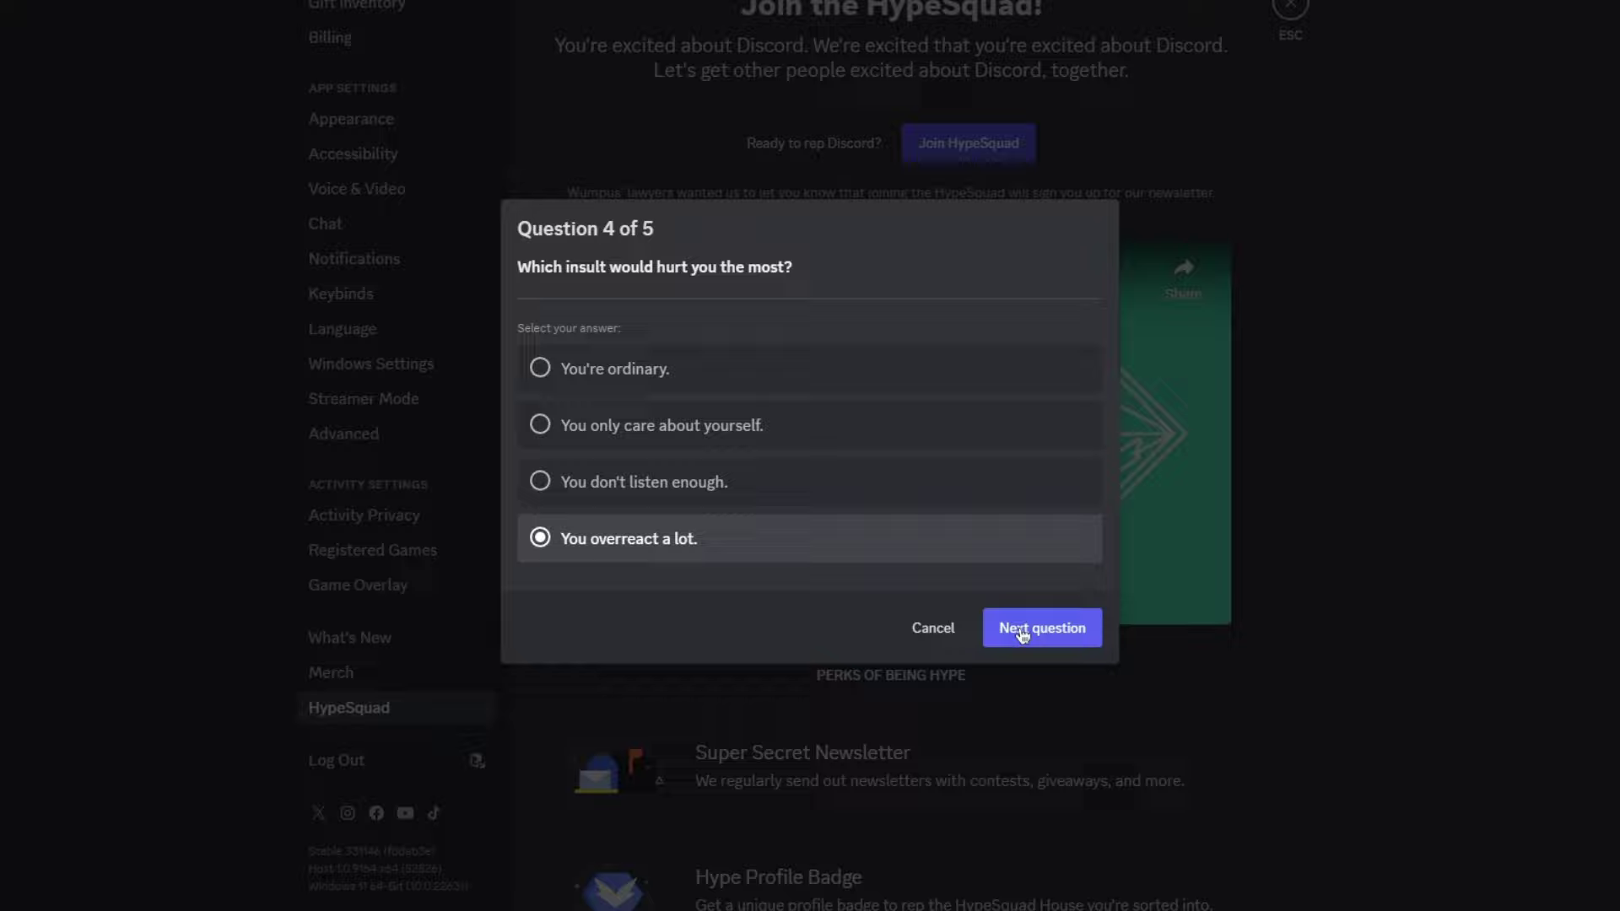
pyautogui.click(1014, 618)
pyautogui.click(815, 533)
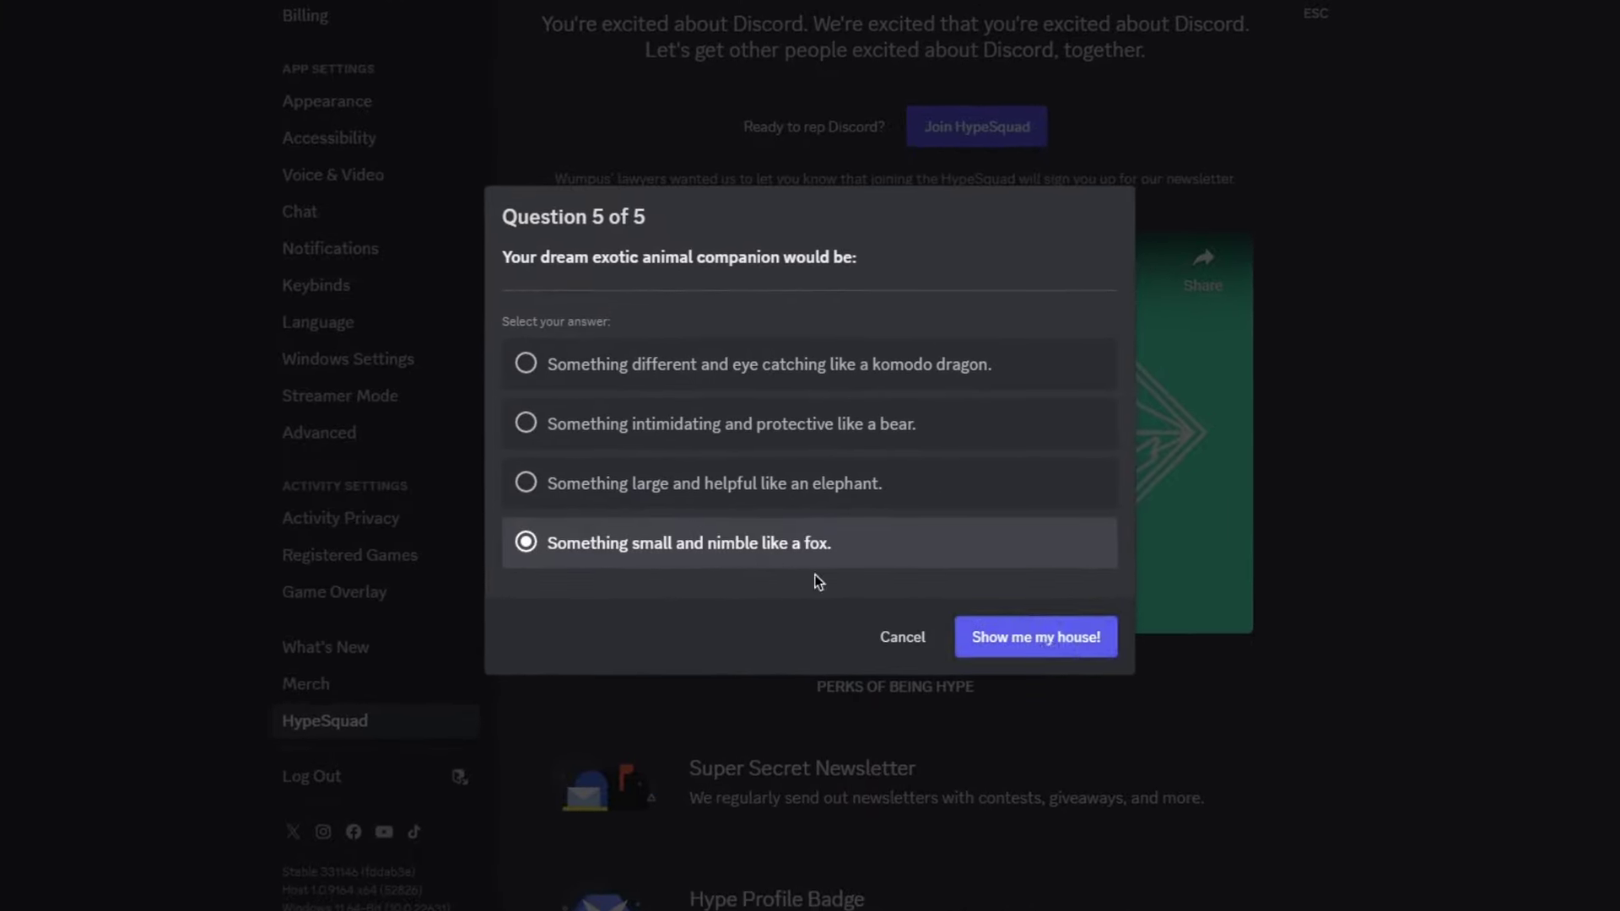
pyautogui.click(1036, 638)
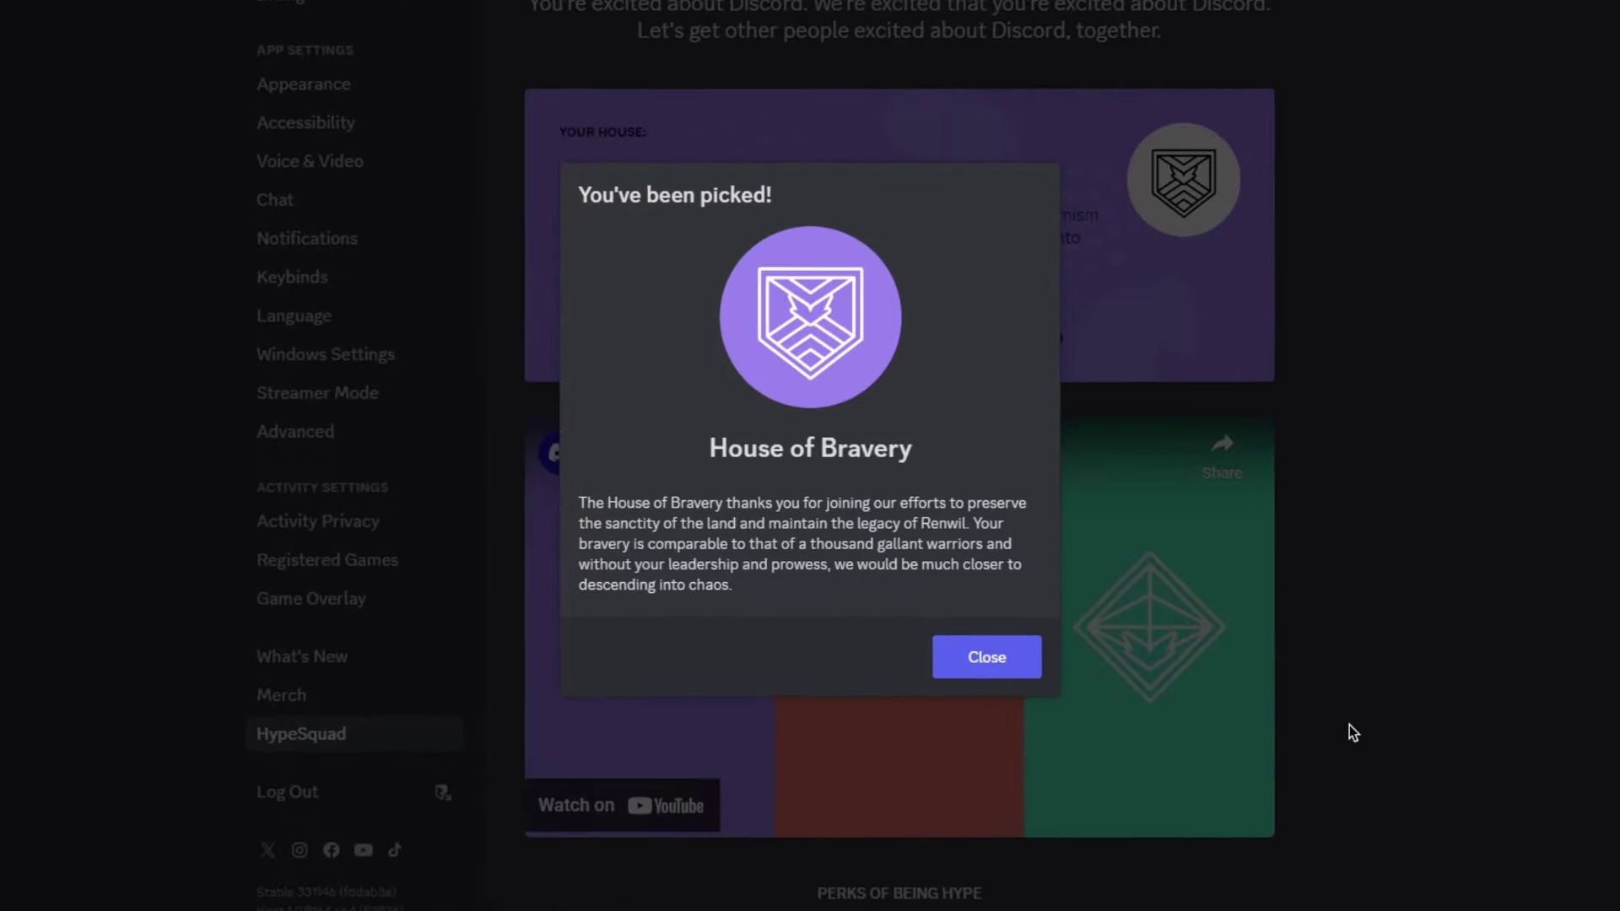
pyautogui.click(1021, 673)
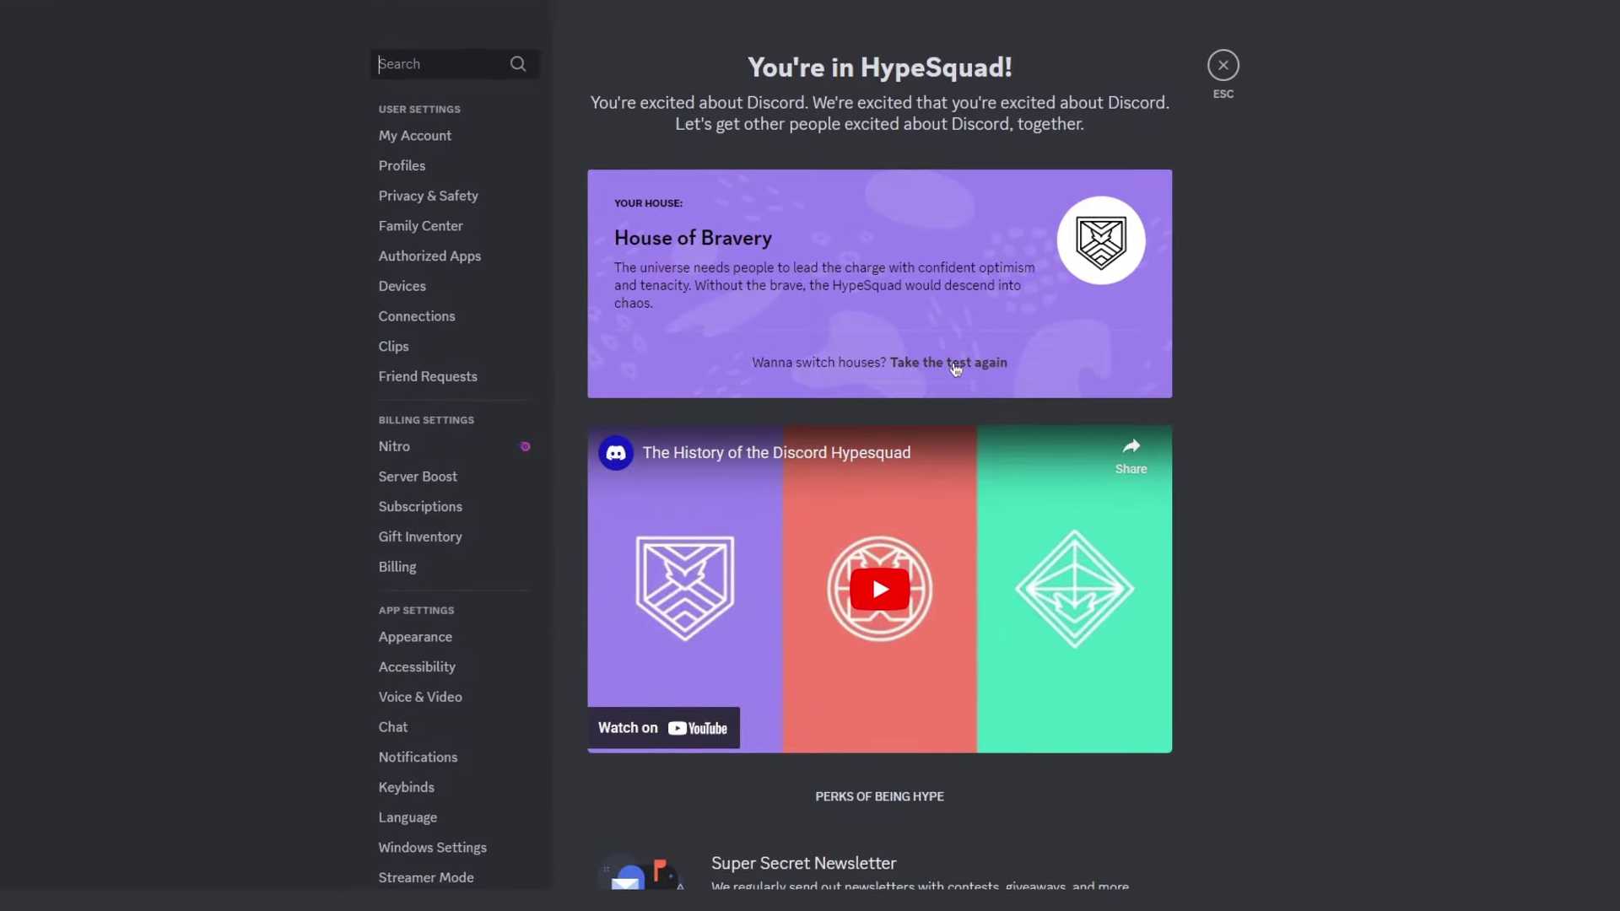
# - Retake the HypeSquad house quiz, answering all five questions again
pyautogui.click(955, 369)
pyautogui.click(644, 430)
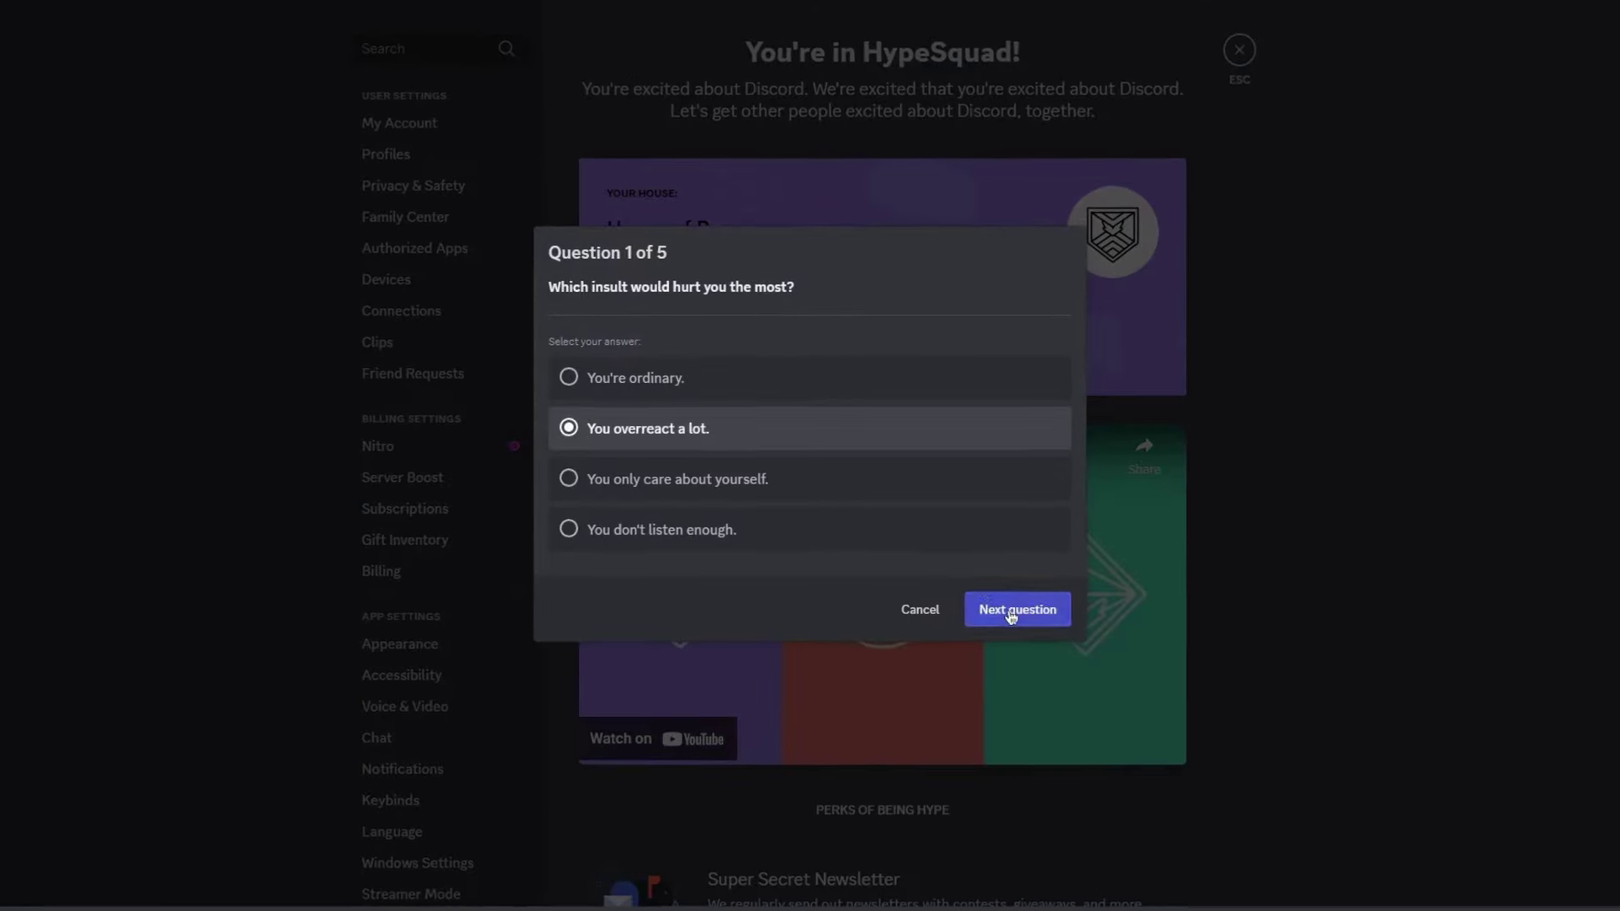
pyautogui.click(1012, 609)
pyautogui.click(581, 430)
pyautogui.click(1009, 619)
pyautogui.click(578, 437)
pyautogui.click(1025, 634)
pyautogui.click(558, 426)
pyautogui.click(1030, 618)
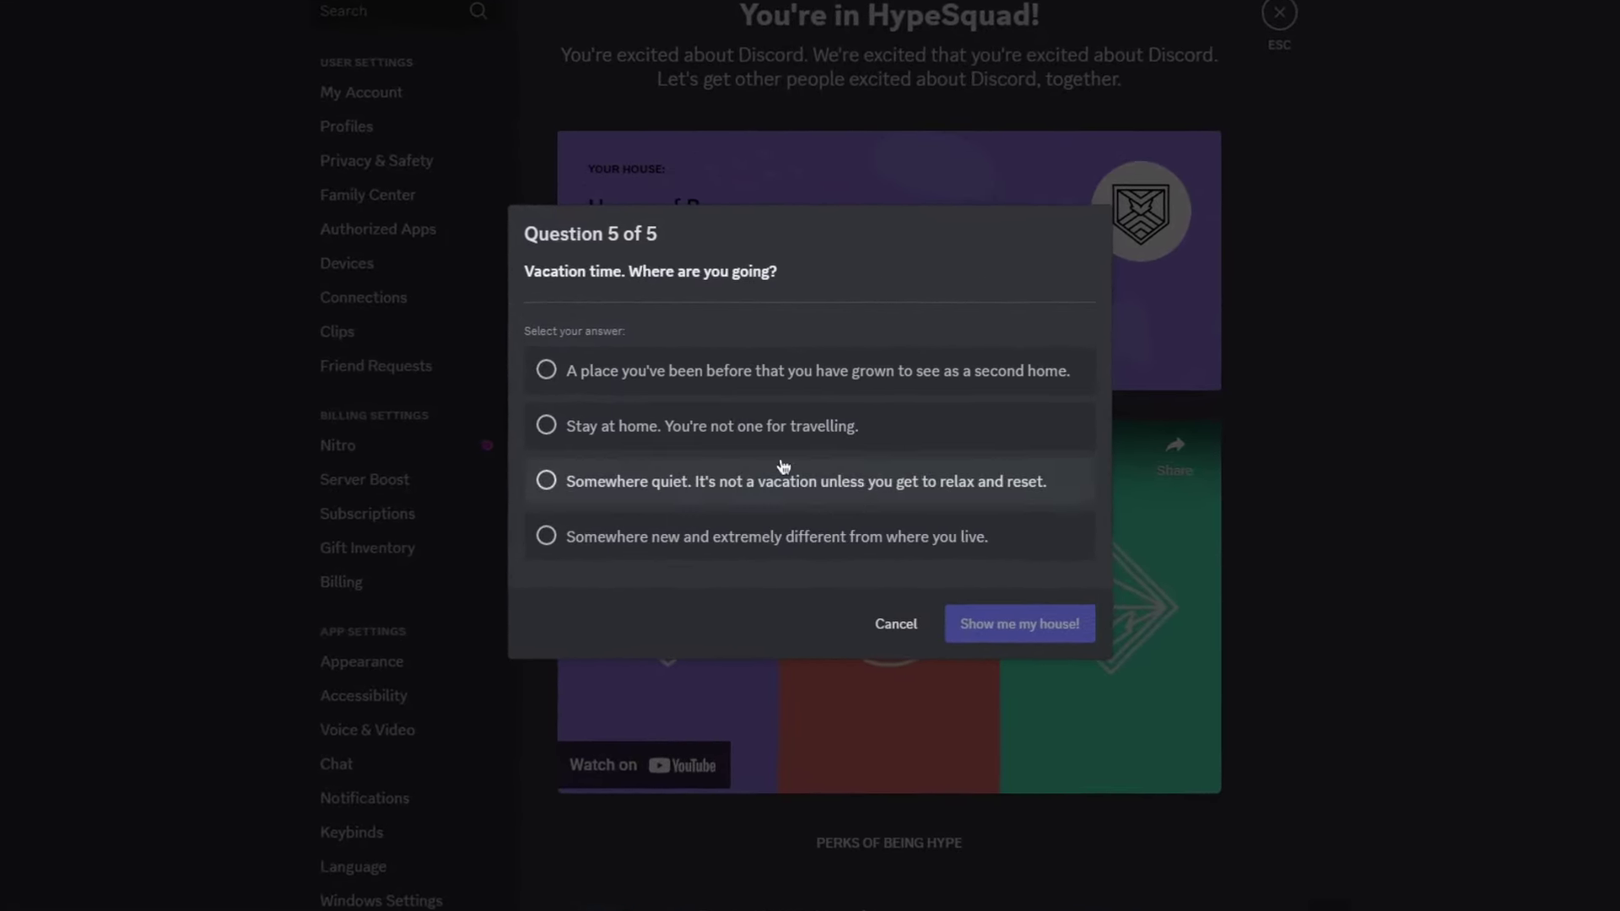
pyautogui.click(558, 426)
pyautogui.click(1023, 626)
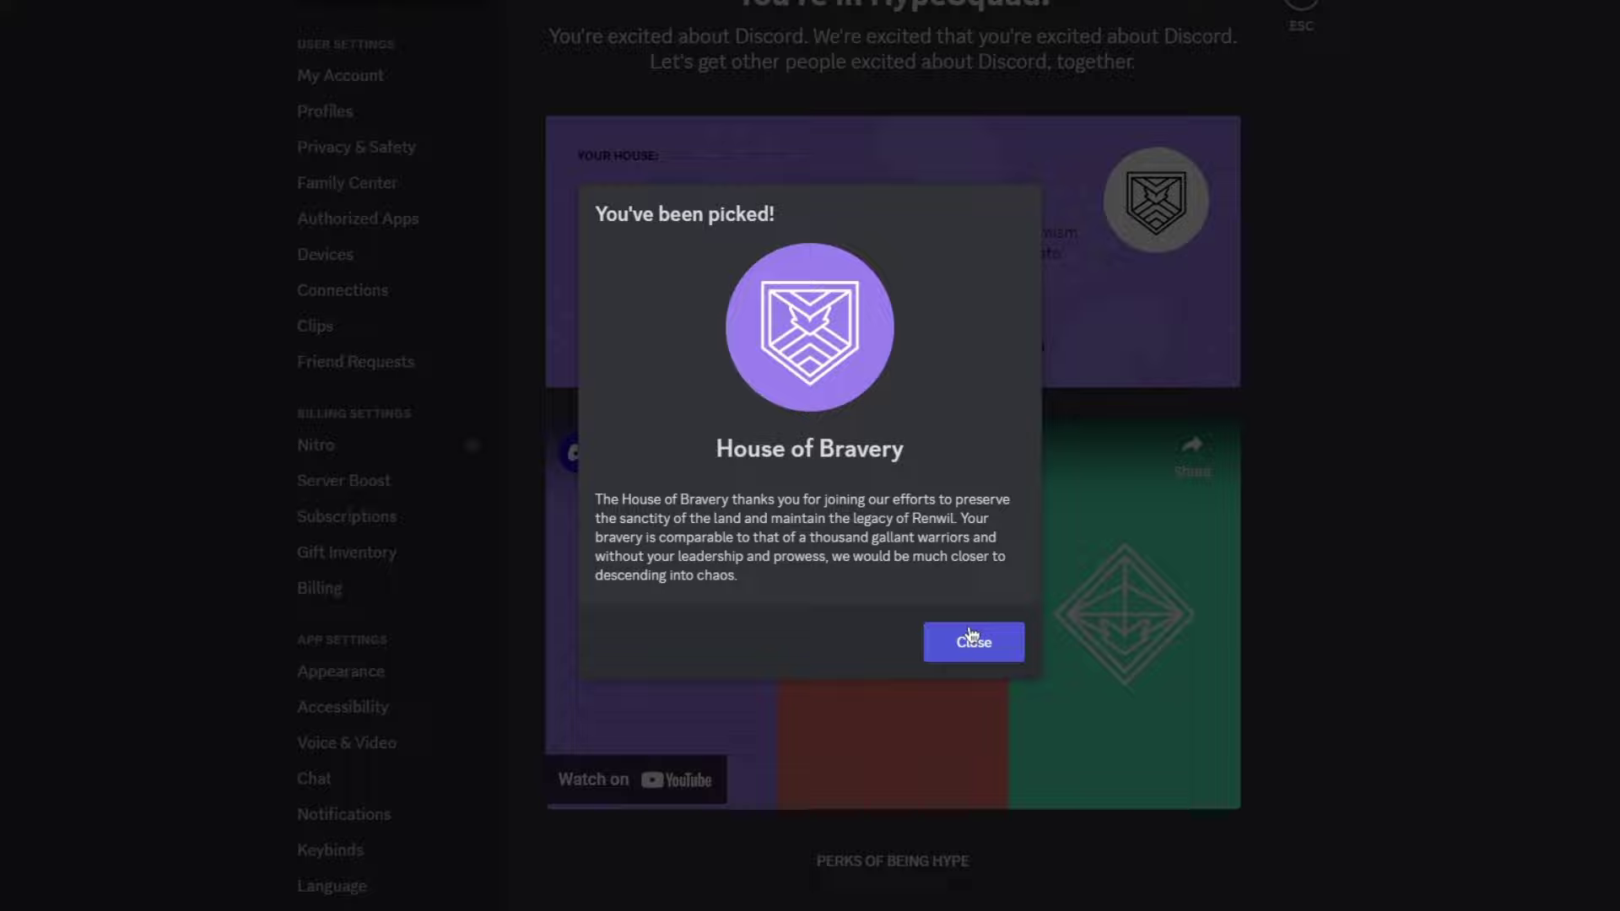
# - Close that result and take the quiz a third time for a new house
pyautogui.click(972, 642)
pyautogui.click(864, 337)
pyautogui.click(590, 658)
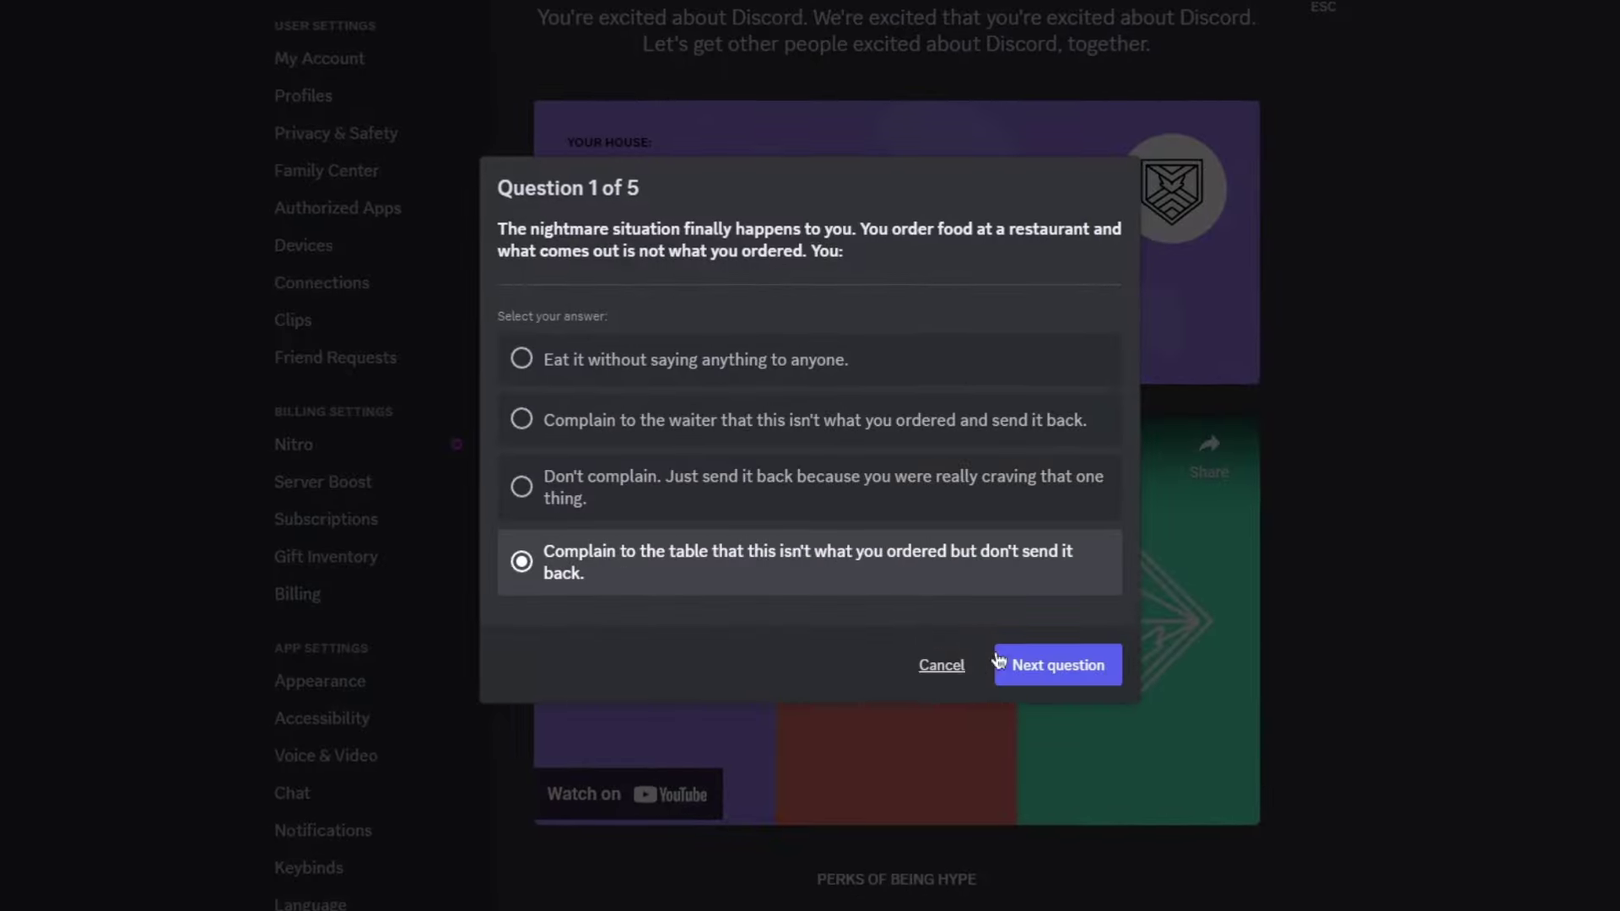
pyautogui.click(1055, 666)
pyautogui.click(591, 478)
pyautogui.click(1060, 643)
pyautogui.click(591, 362)
pyautogui.click(1049, 667)
pyautogui.click(590, 483)
pyautogui.click(1081, 666)
pyautogui.click(590, 420)
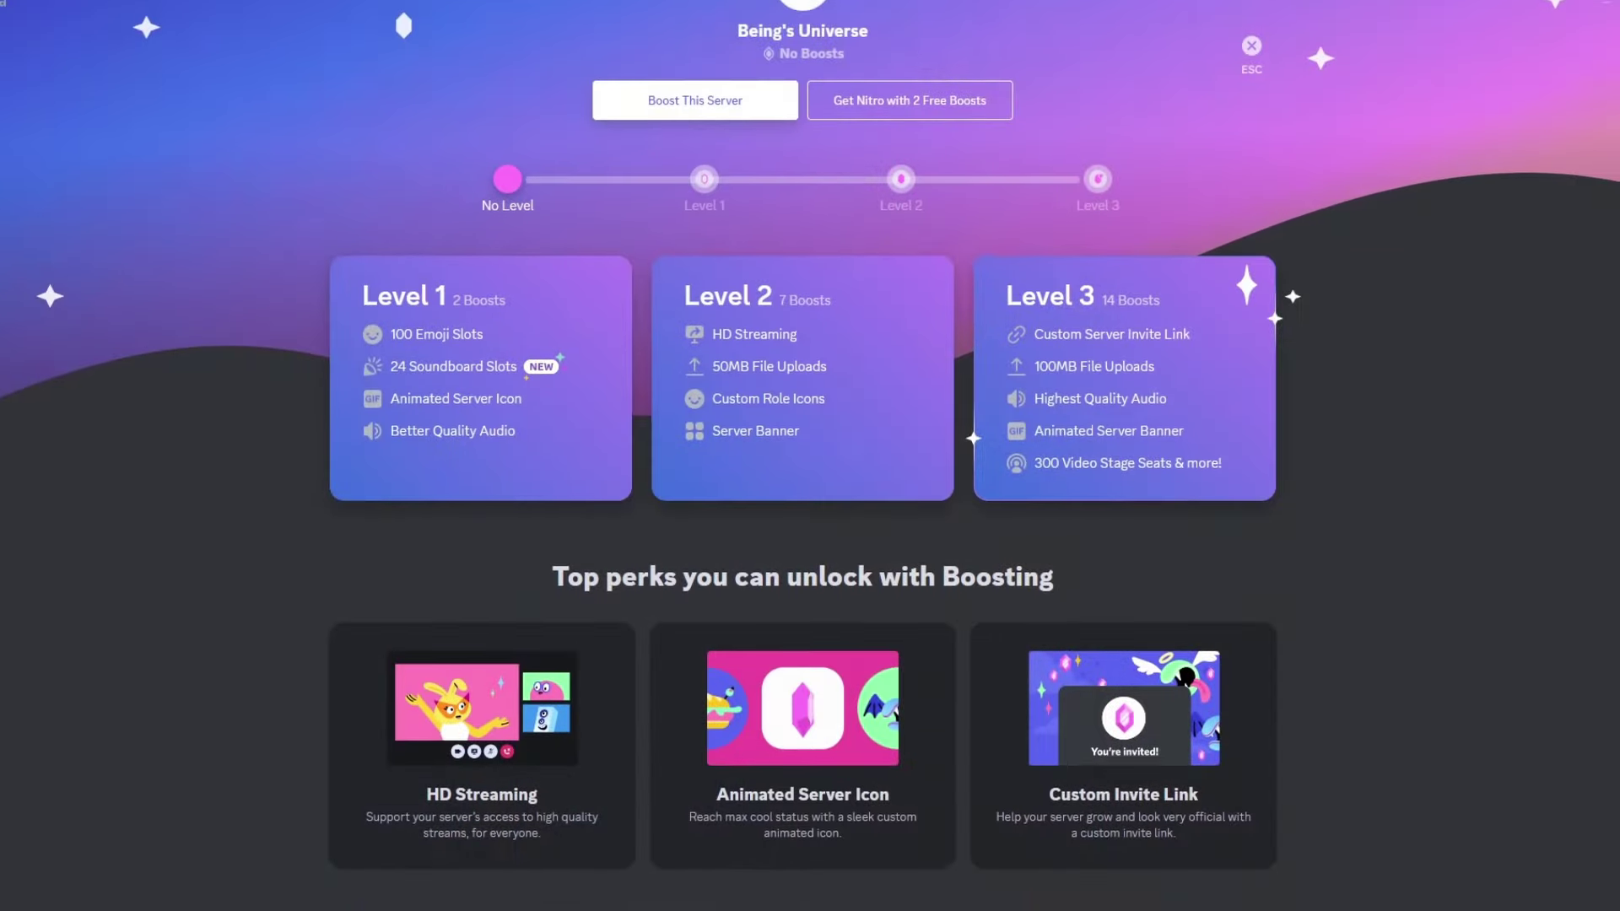
# - Scroll the Developer Portal's Applications page listing six existing apps
pyautogui.scroll(-3, 810, 456)
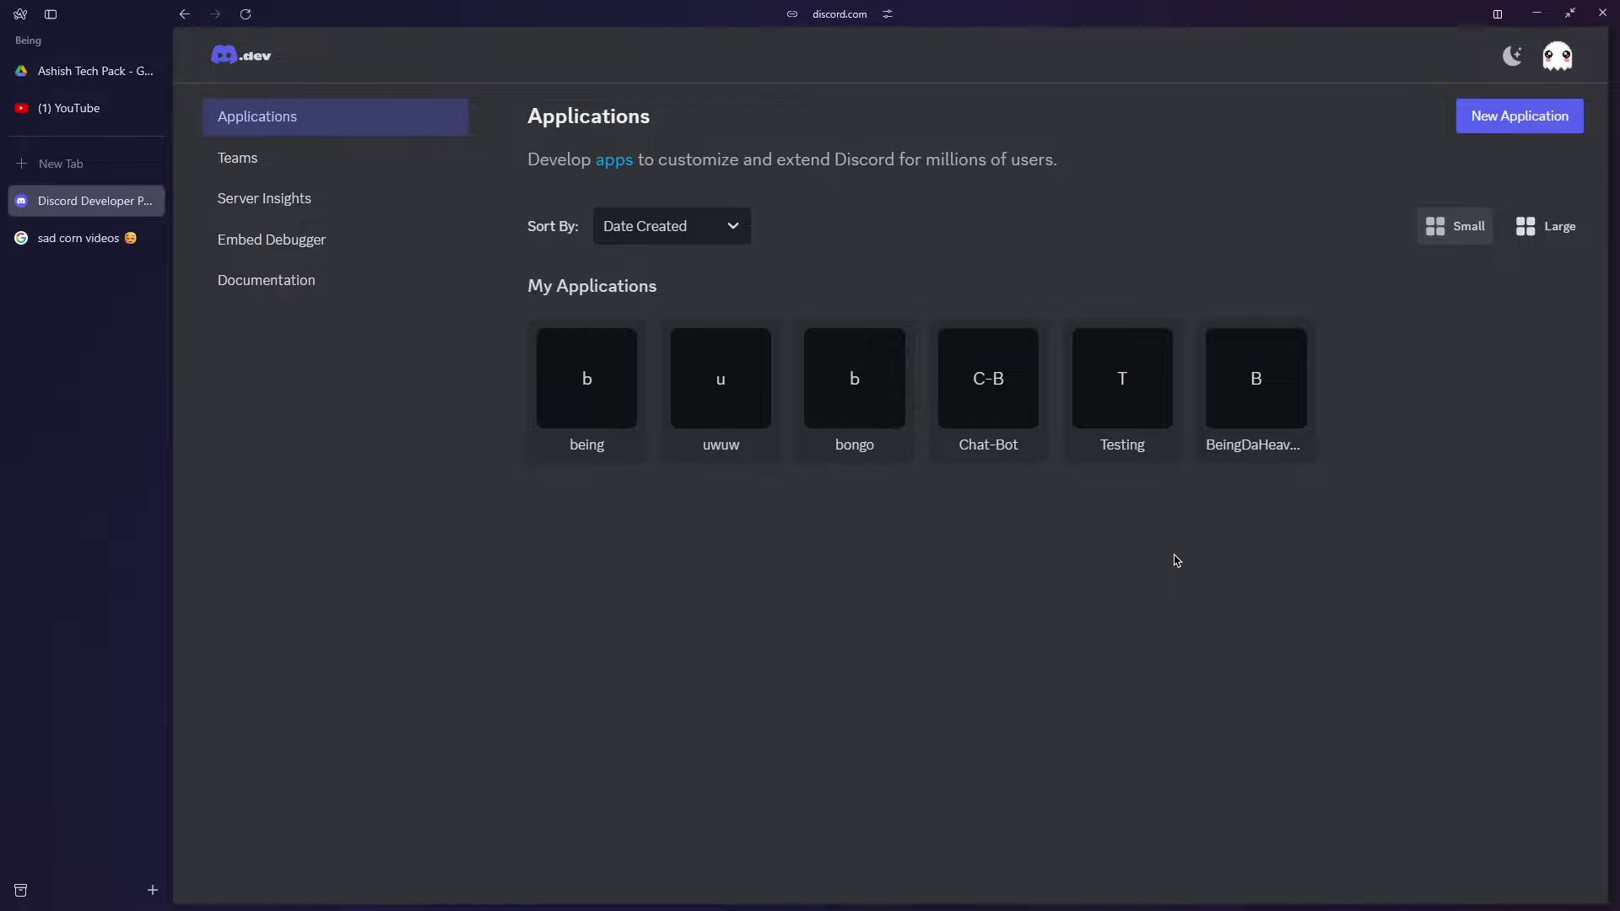
# - Create the NOOB application and add the bot scope to its guild install
pyautogui.click(1514, 126)
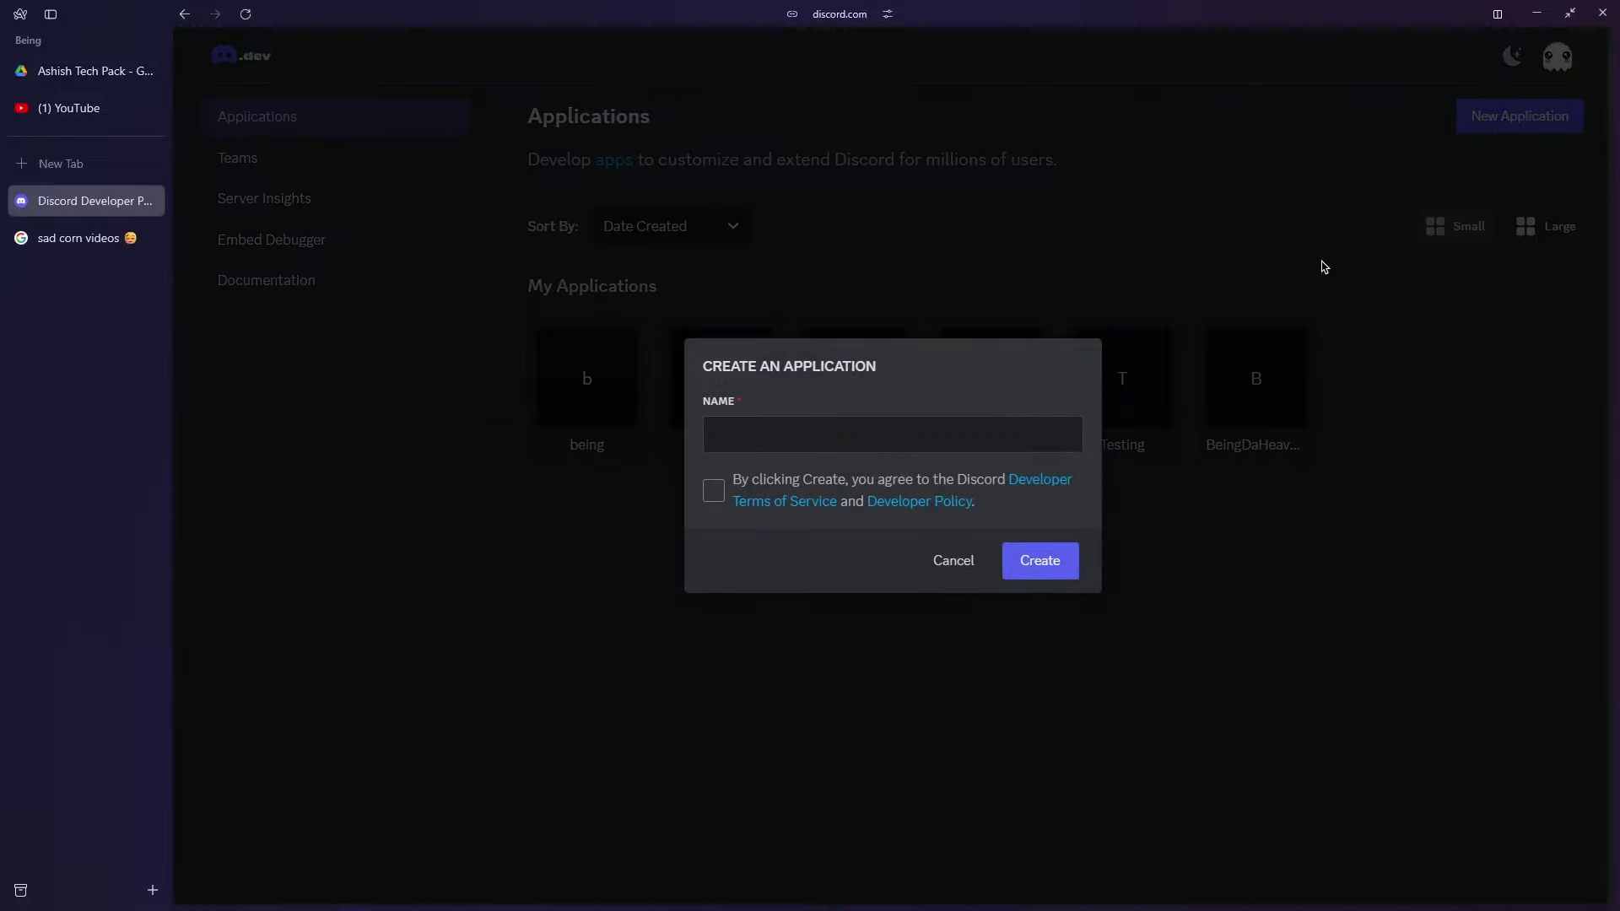
pyautogui.click(936, 433)
pyautogui.write('NOOB')
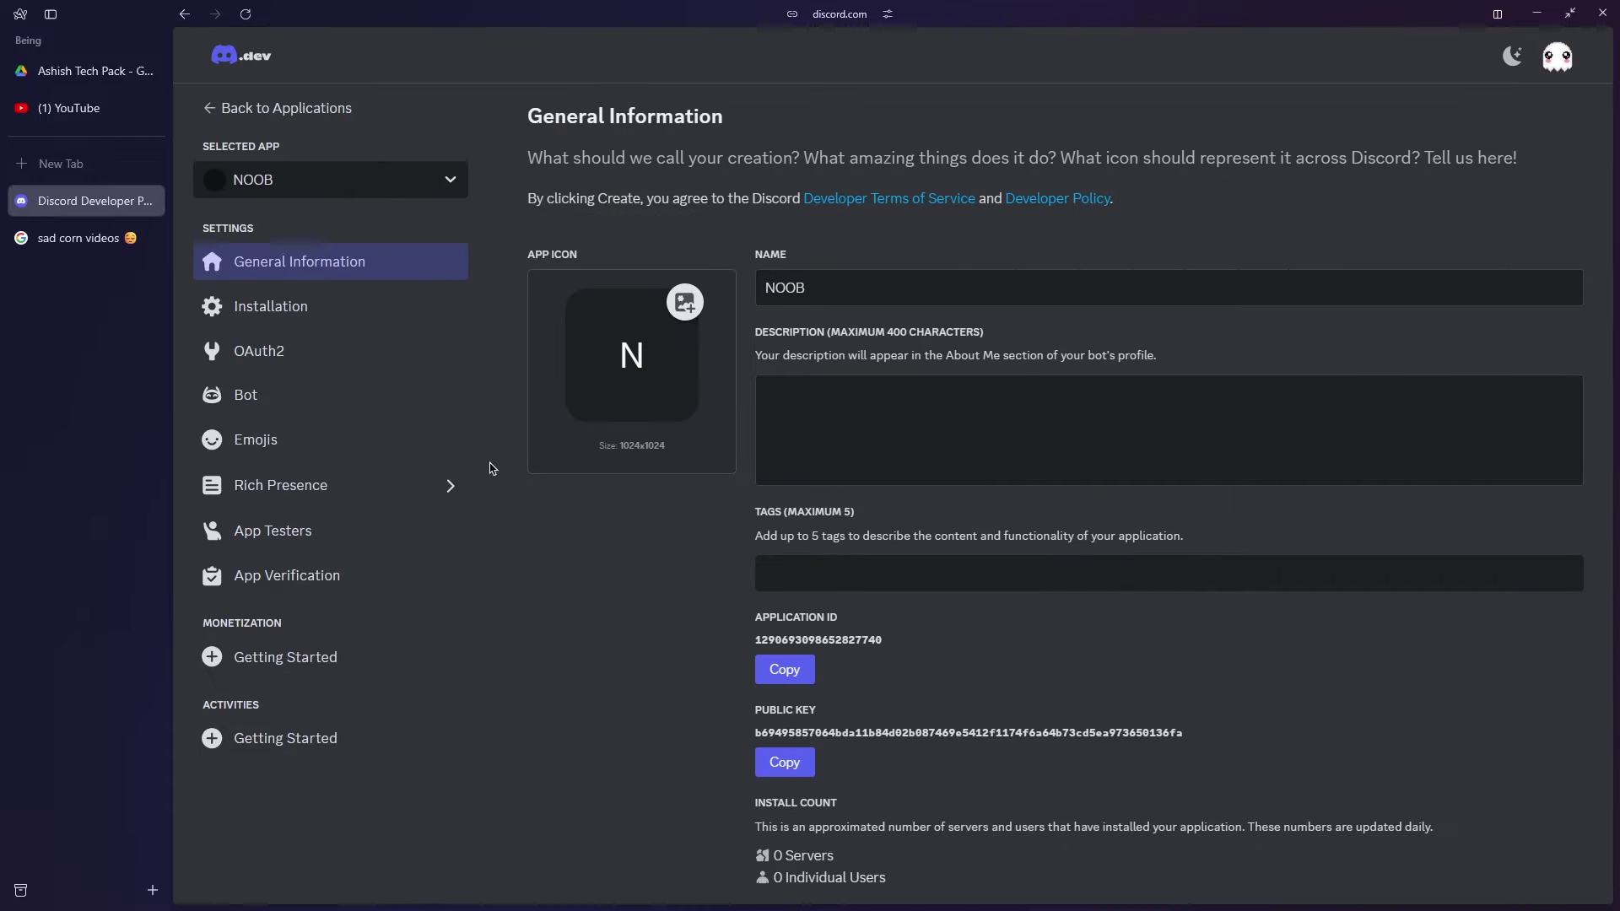
pyautogui.click(282, 312)
pyautogui.scroll(-3, 970, 546)
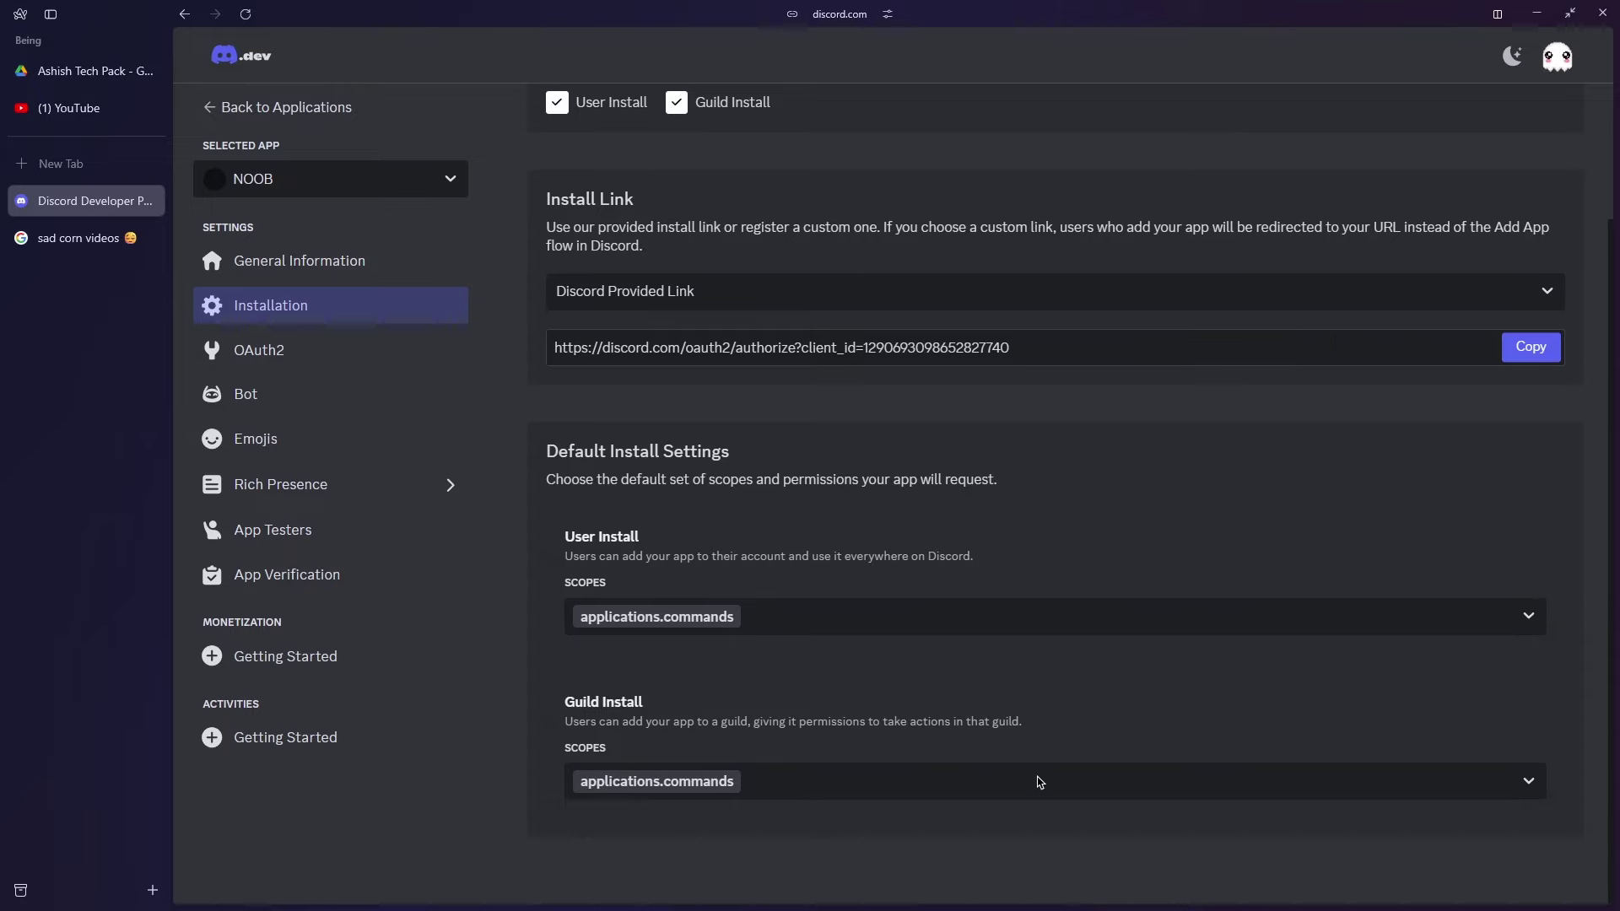
pyautogui.click(842, 819)
# - Turn on the NOOB bot's privileged intents, including the presence intent
pyautogui.click(300, 394)
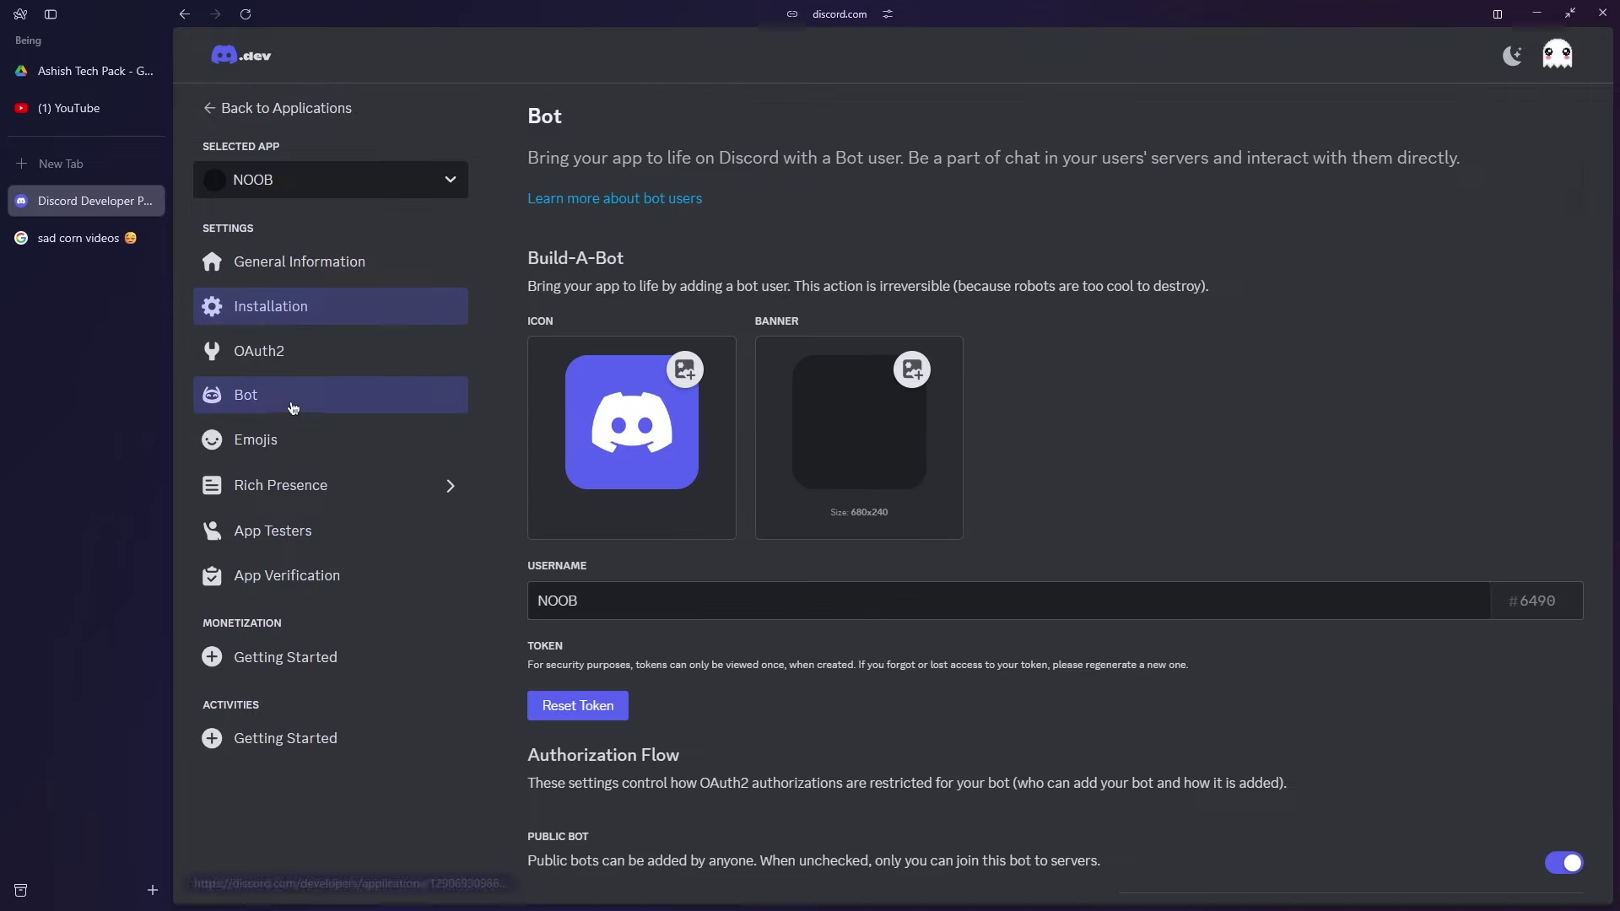
pyautogui.scroll(-6, 1173, 728)
pyautogui.scroll(-1, 1205, 732)
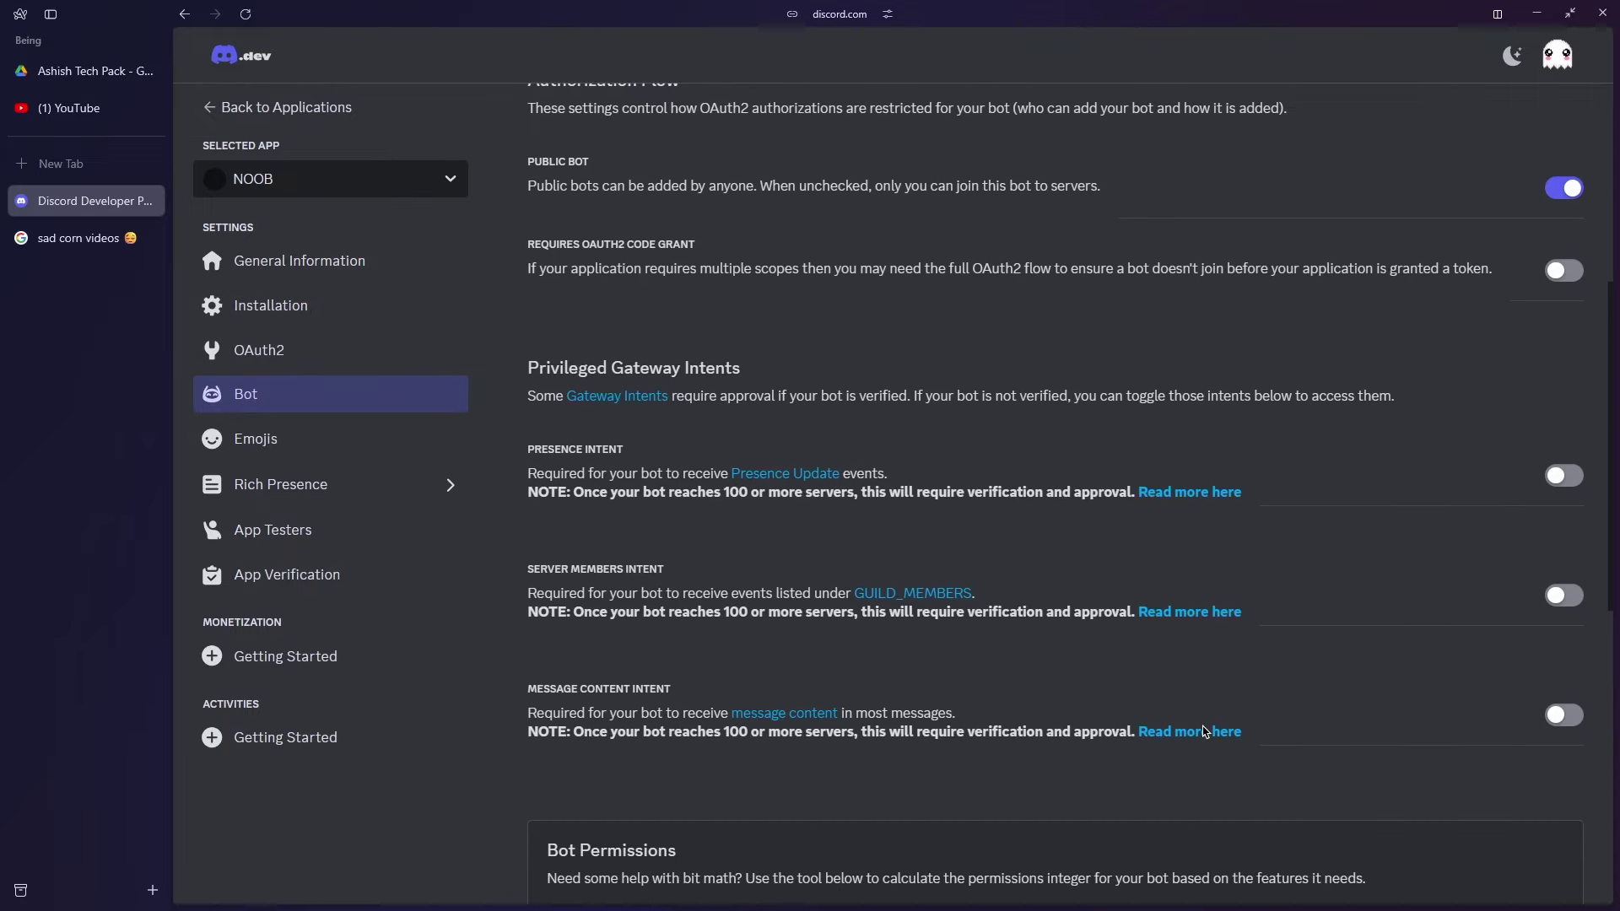
pyautogui.click(1565, 477)
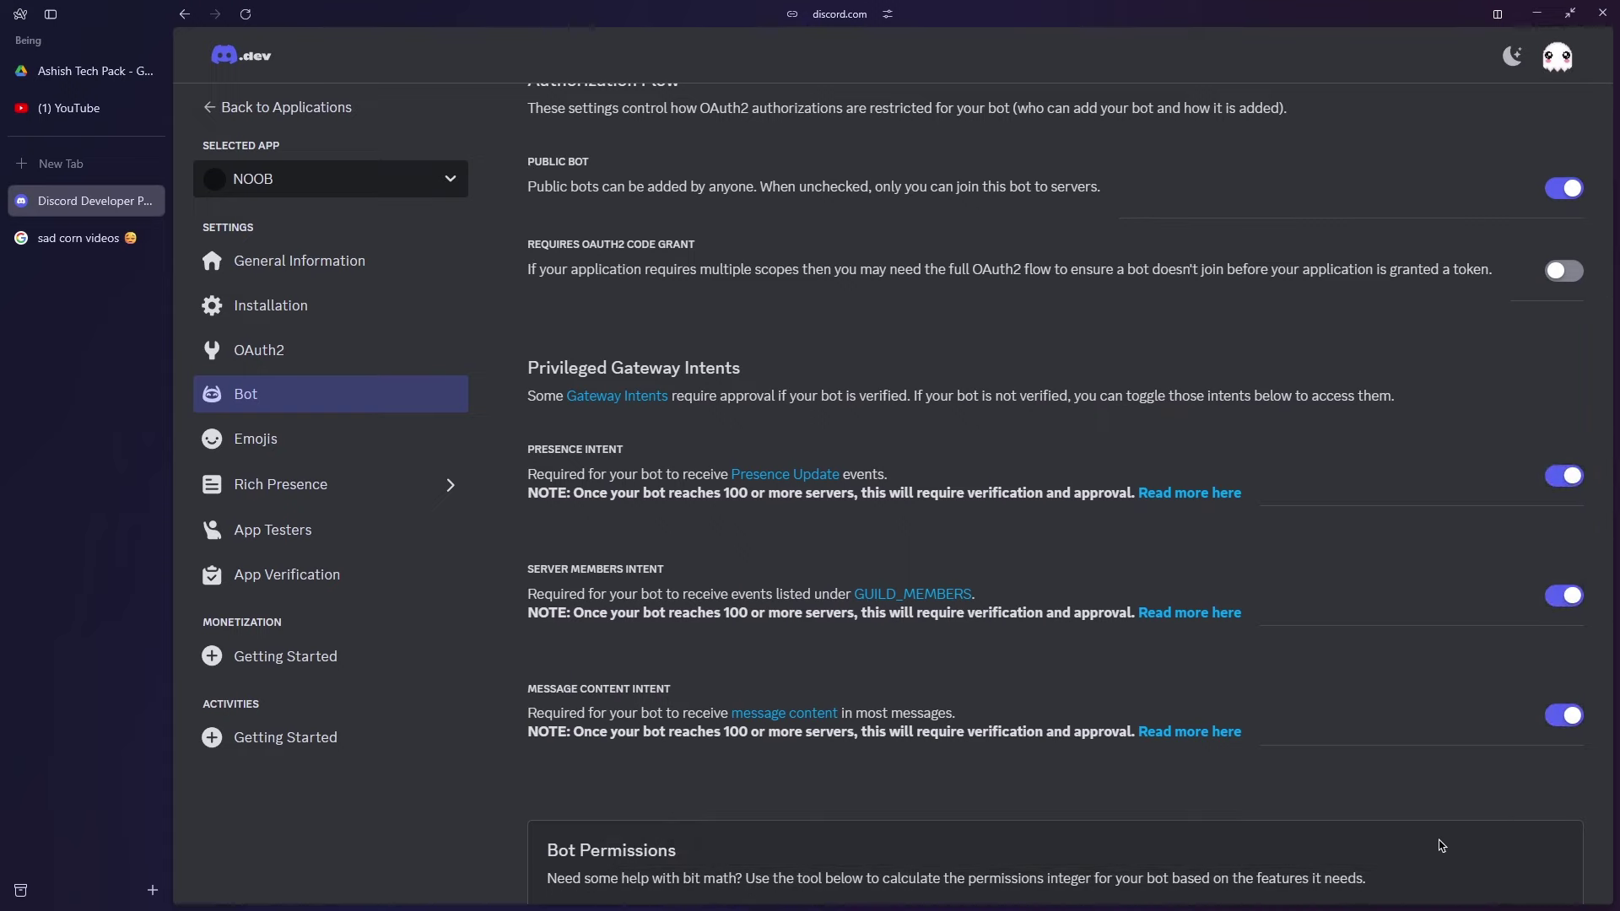
pyautogui.scroll(6, 1384, 793)
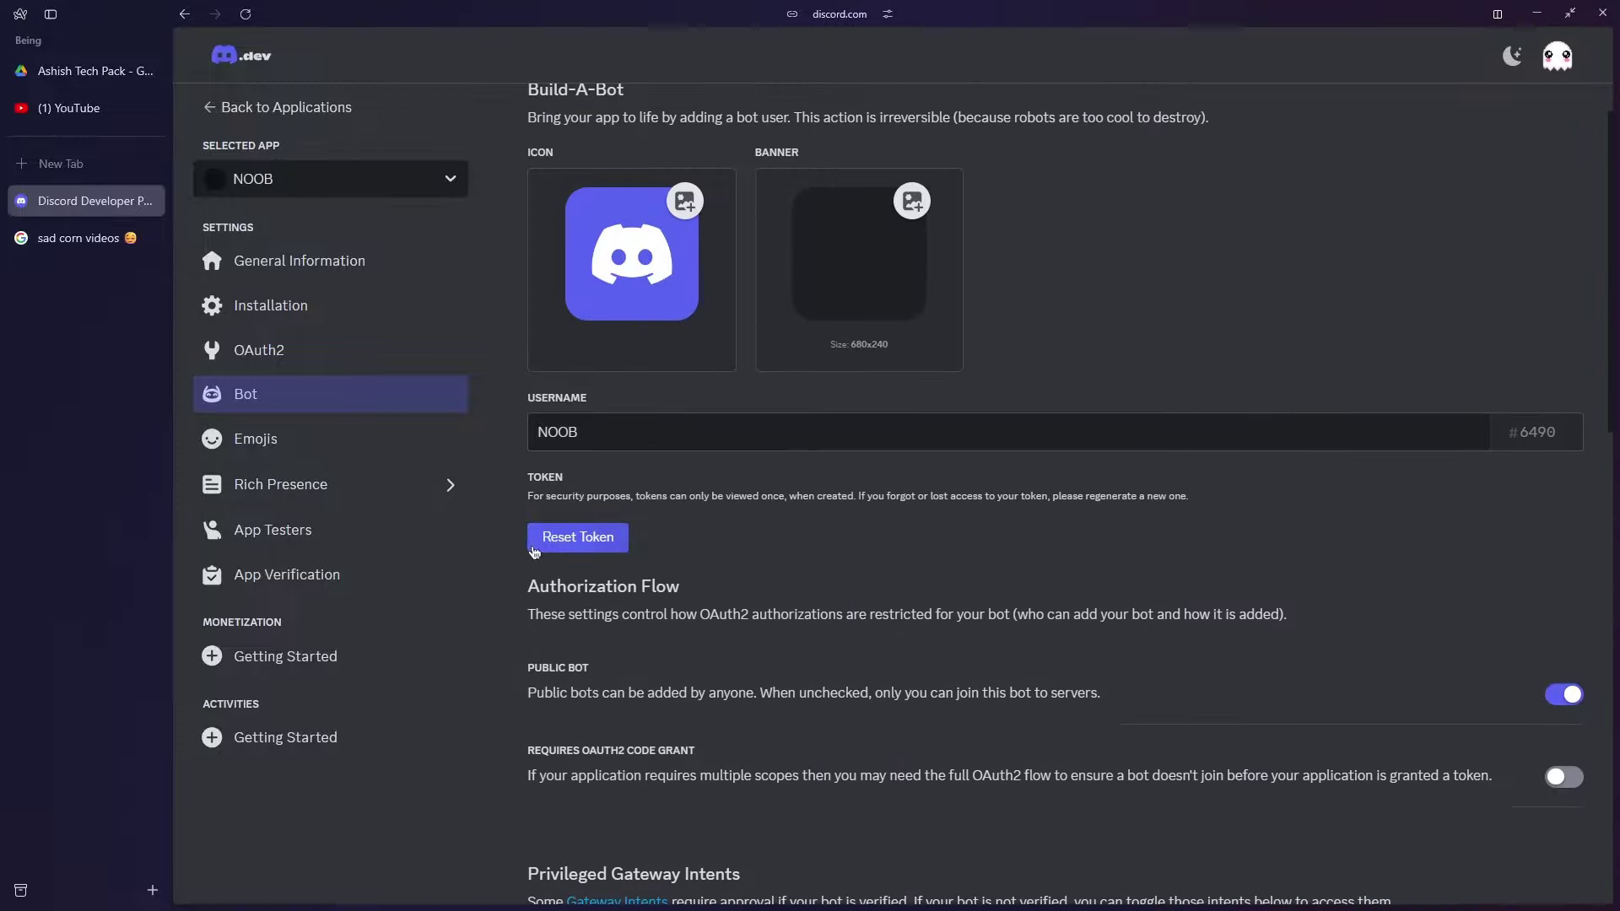
# - Reset the bot token, confirm with the two-factor code, and copy the new token
pyautogui.click(561, 543)
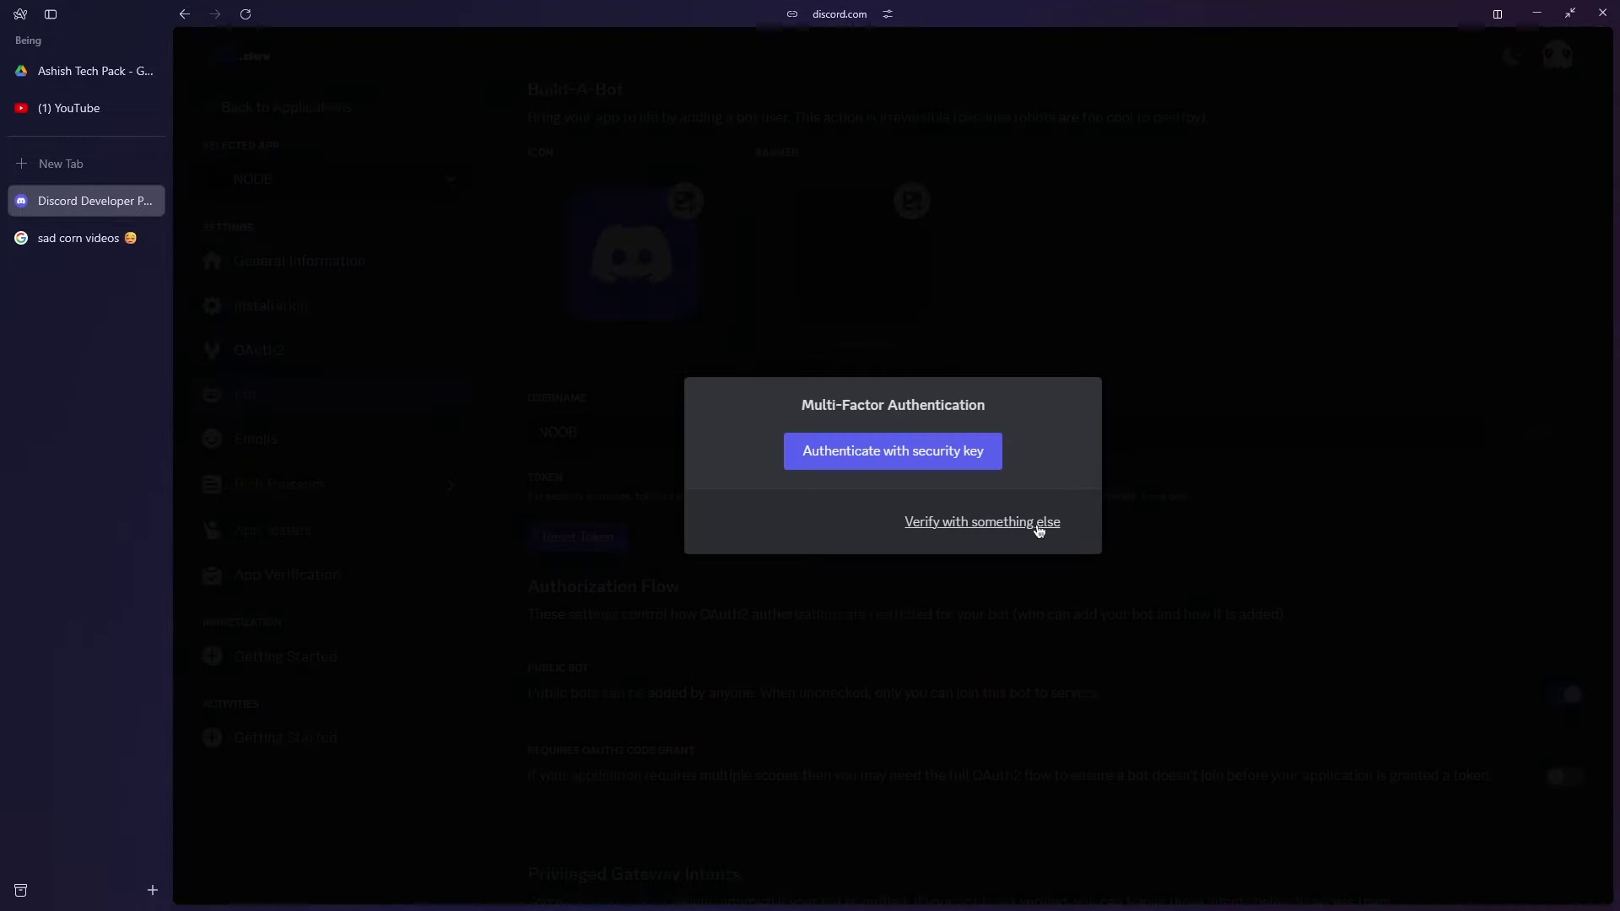
pyautogui.click(1039, 529)
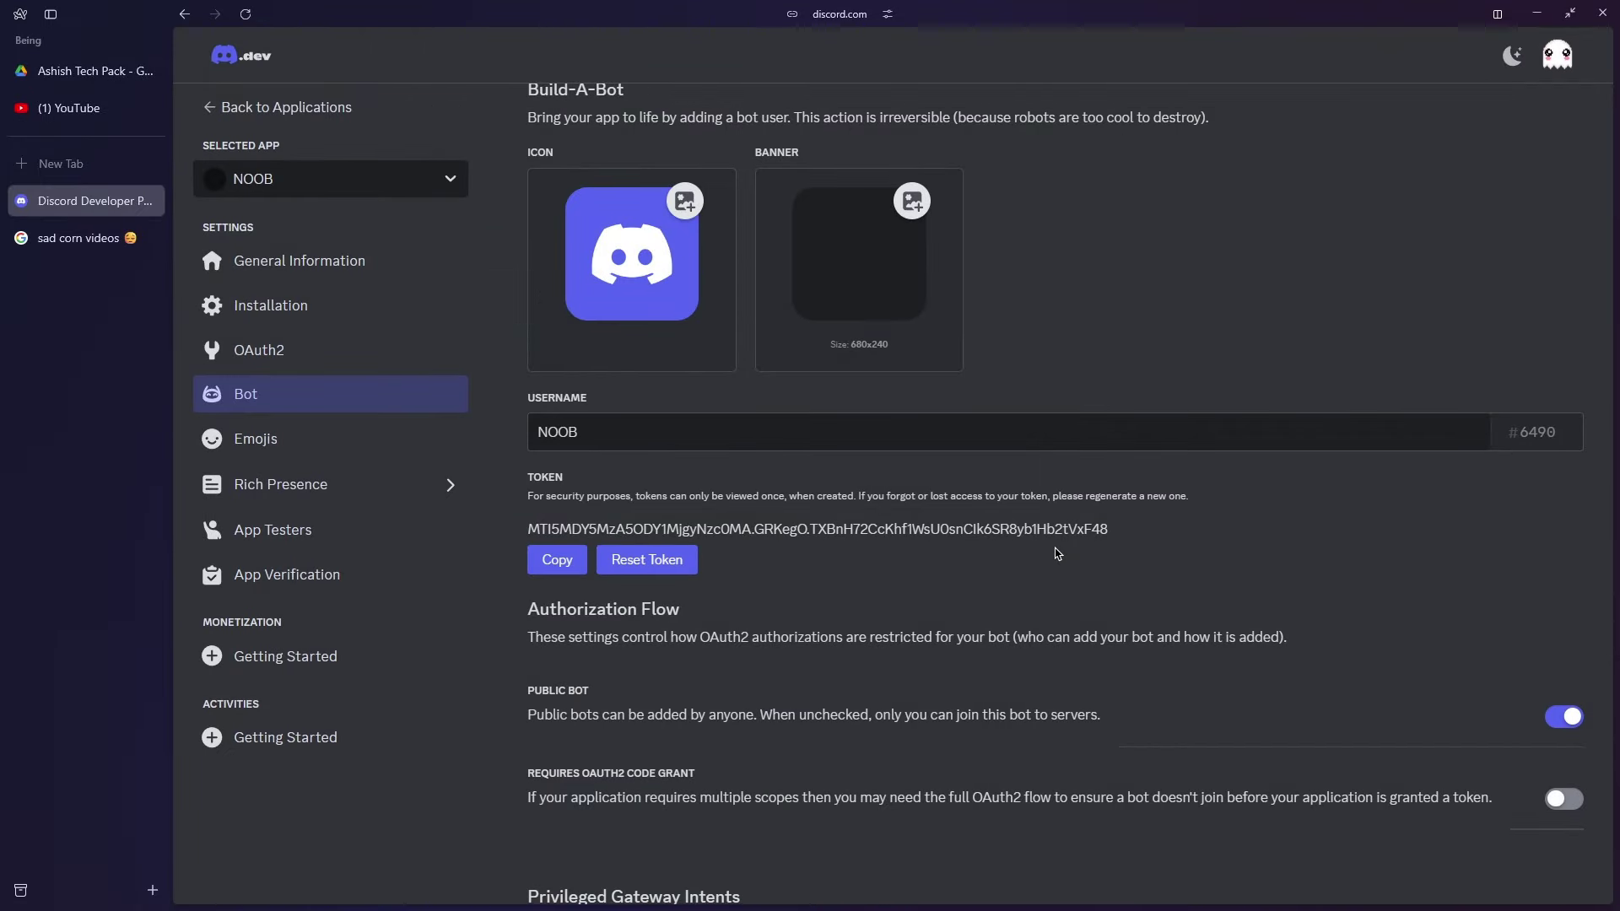
pyautogui.moveTo(1110, 532); pyautogui.dragTo(513, 537)
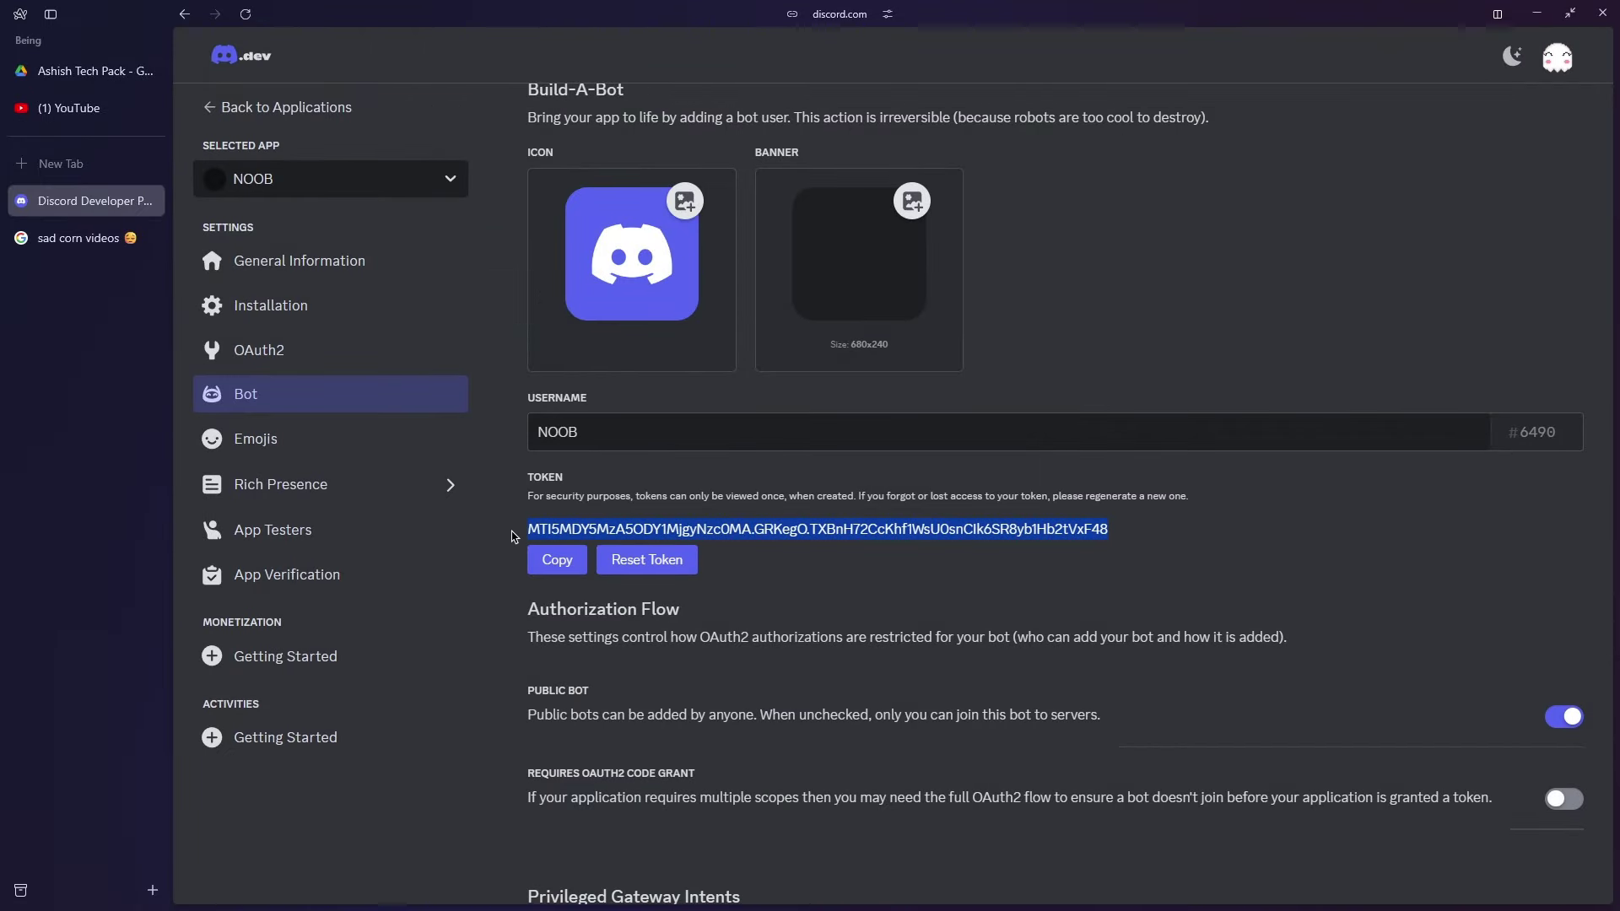
pyautogui.click(834, 572)
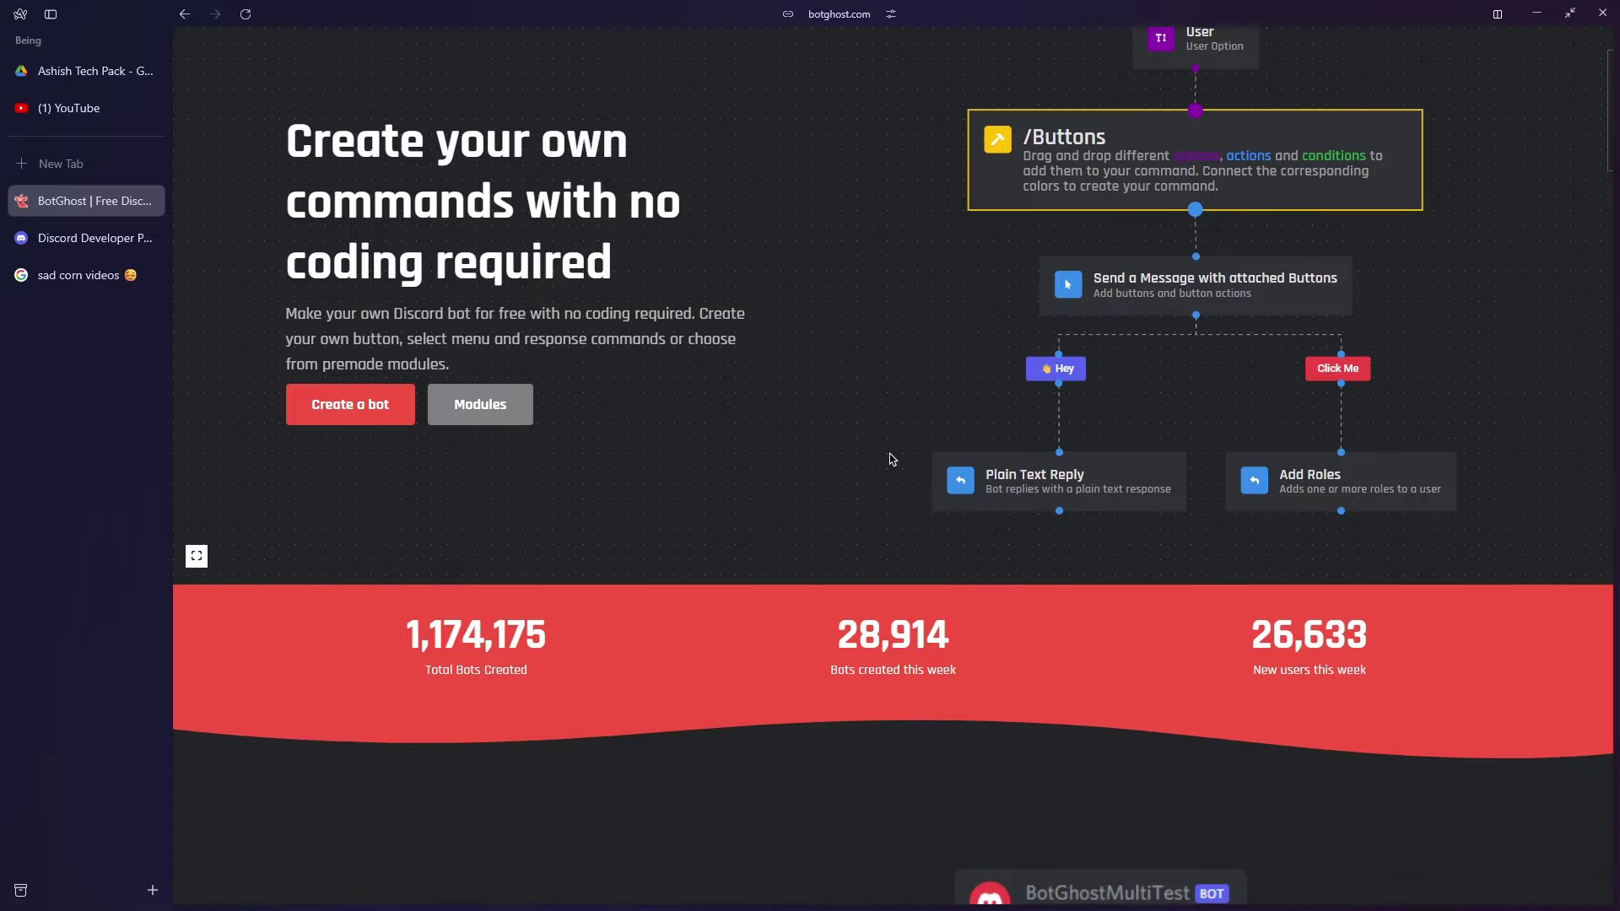
# - Authorize BotGhost, create a bot from the pasted NOOB token, and finish the setup walkthrough
pyautogui.scroll(2, 892, 459)
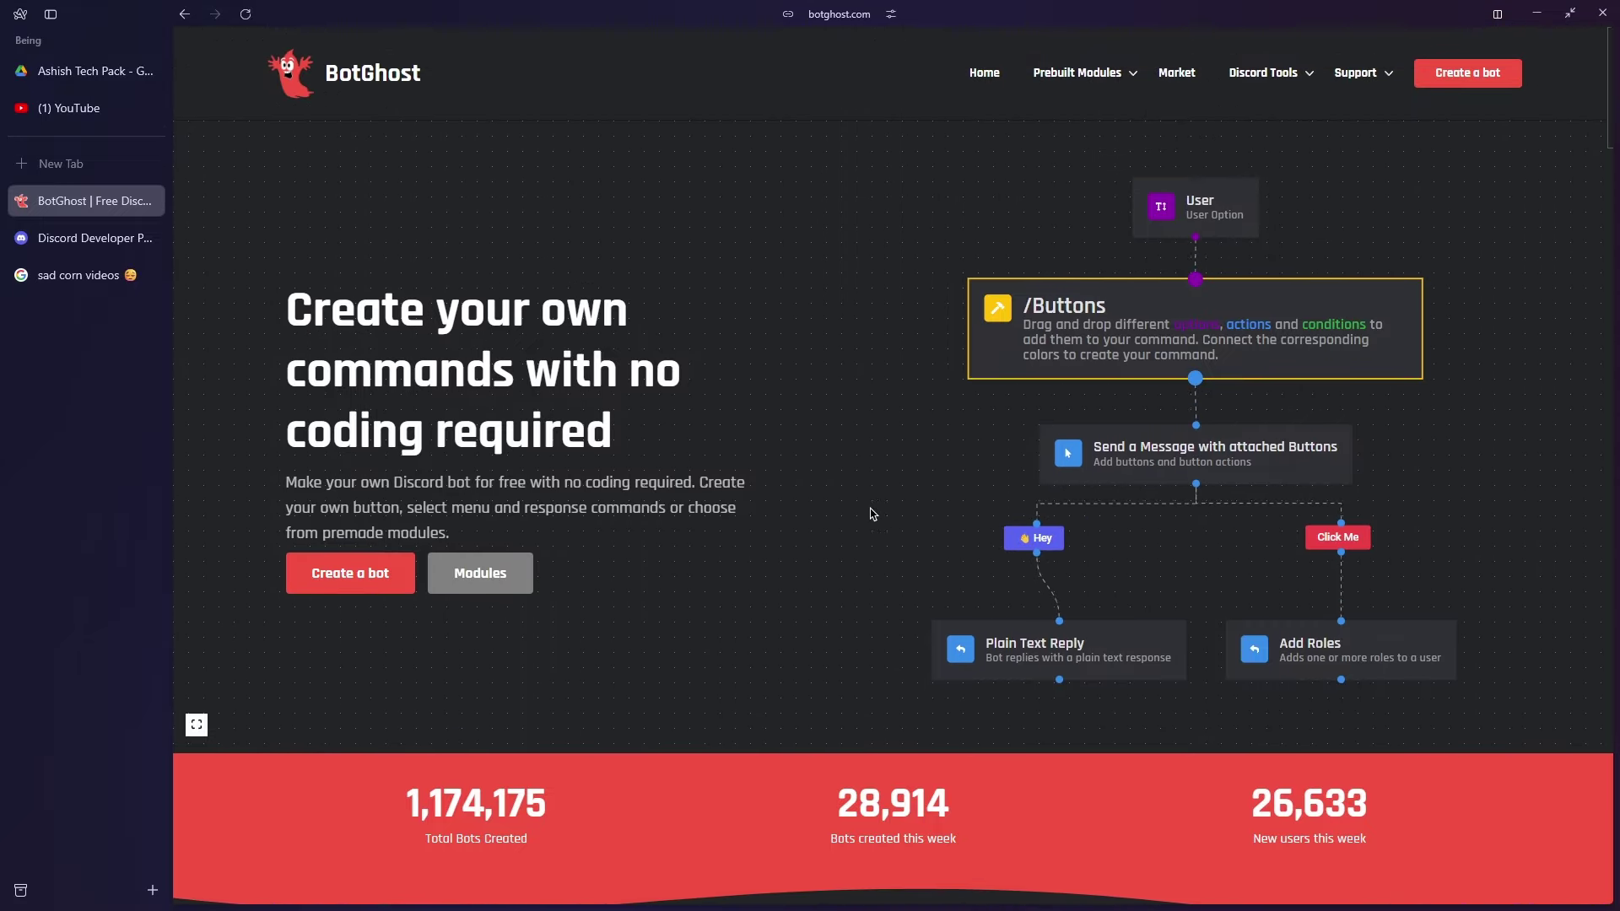
pyautogui.click(351, 582)
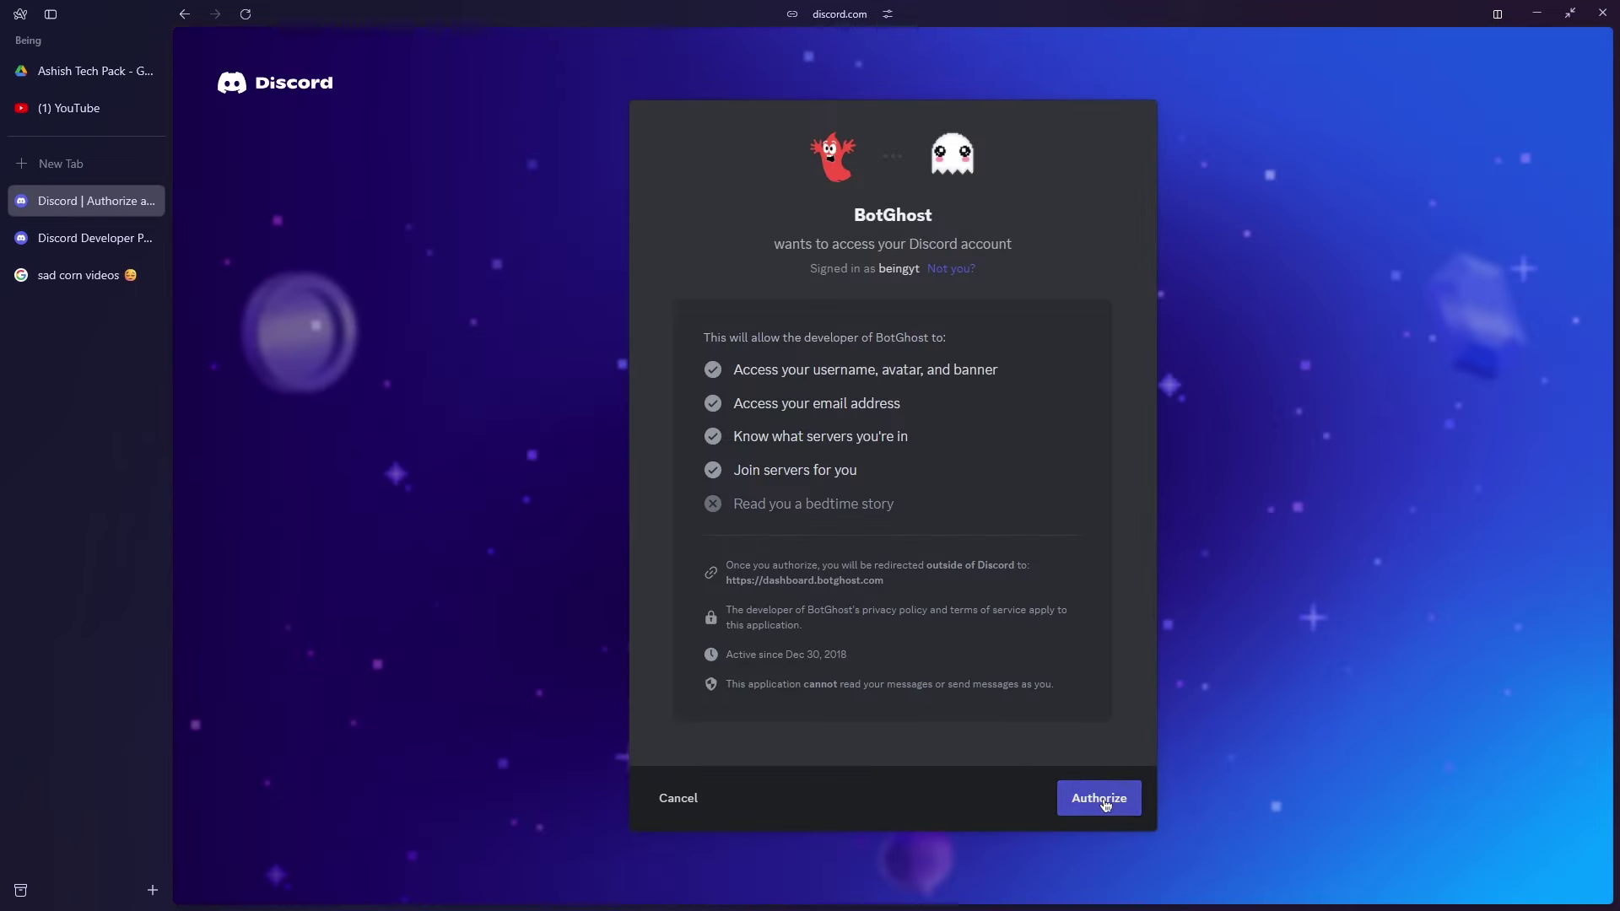
pyautogui.click(1088, 802)
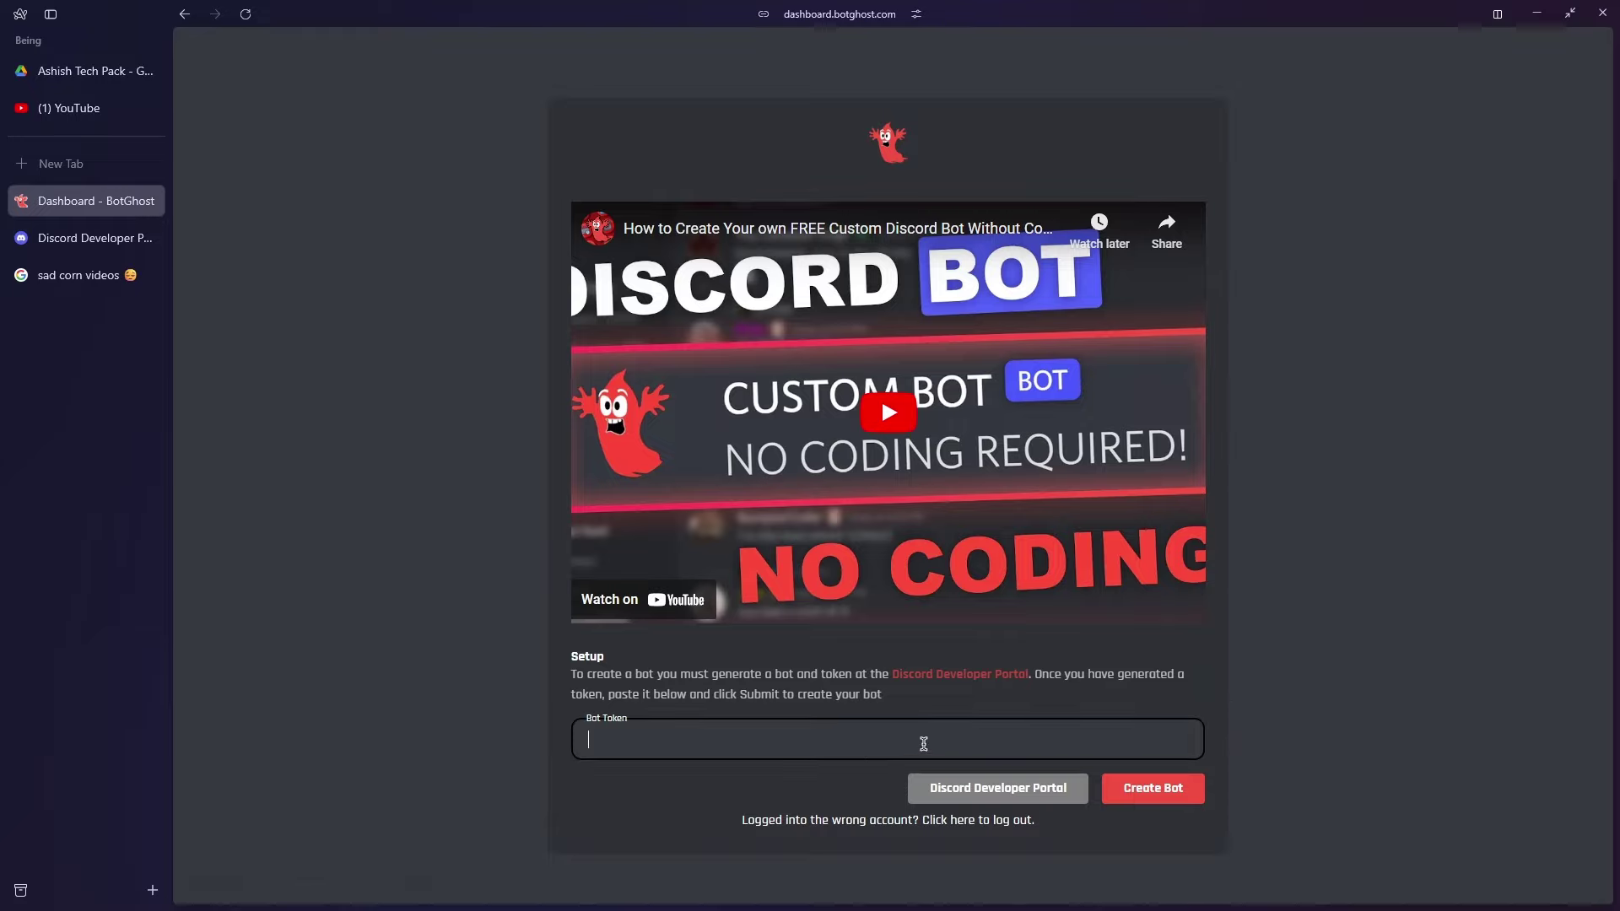
pyautogui.hotkey('ctrl', 'v')
pyautogui.click(1149, 796)
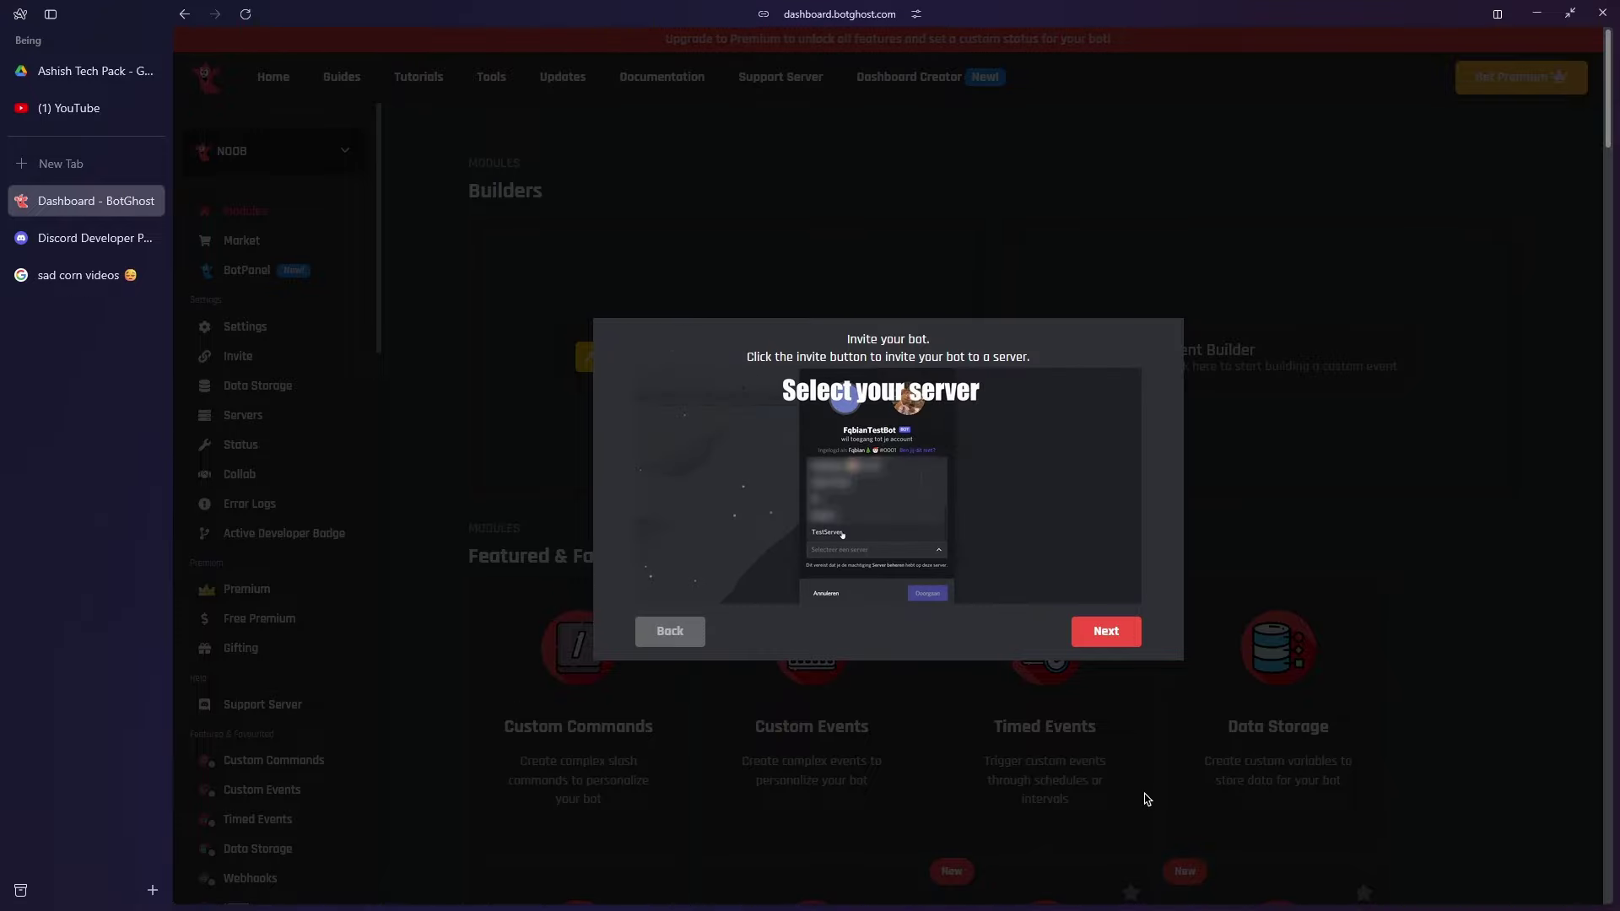
pyautogui.click(1120, 634)
pyautogui.click(1119, 634)
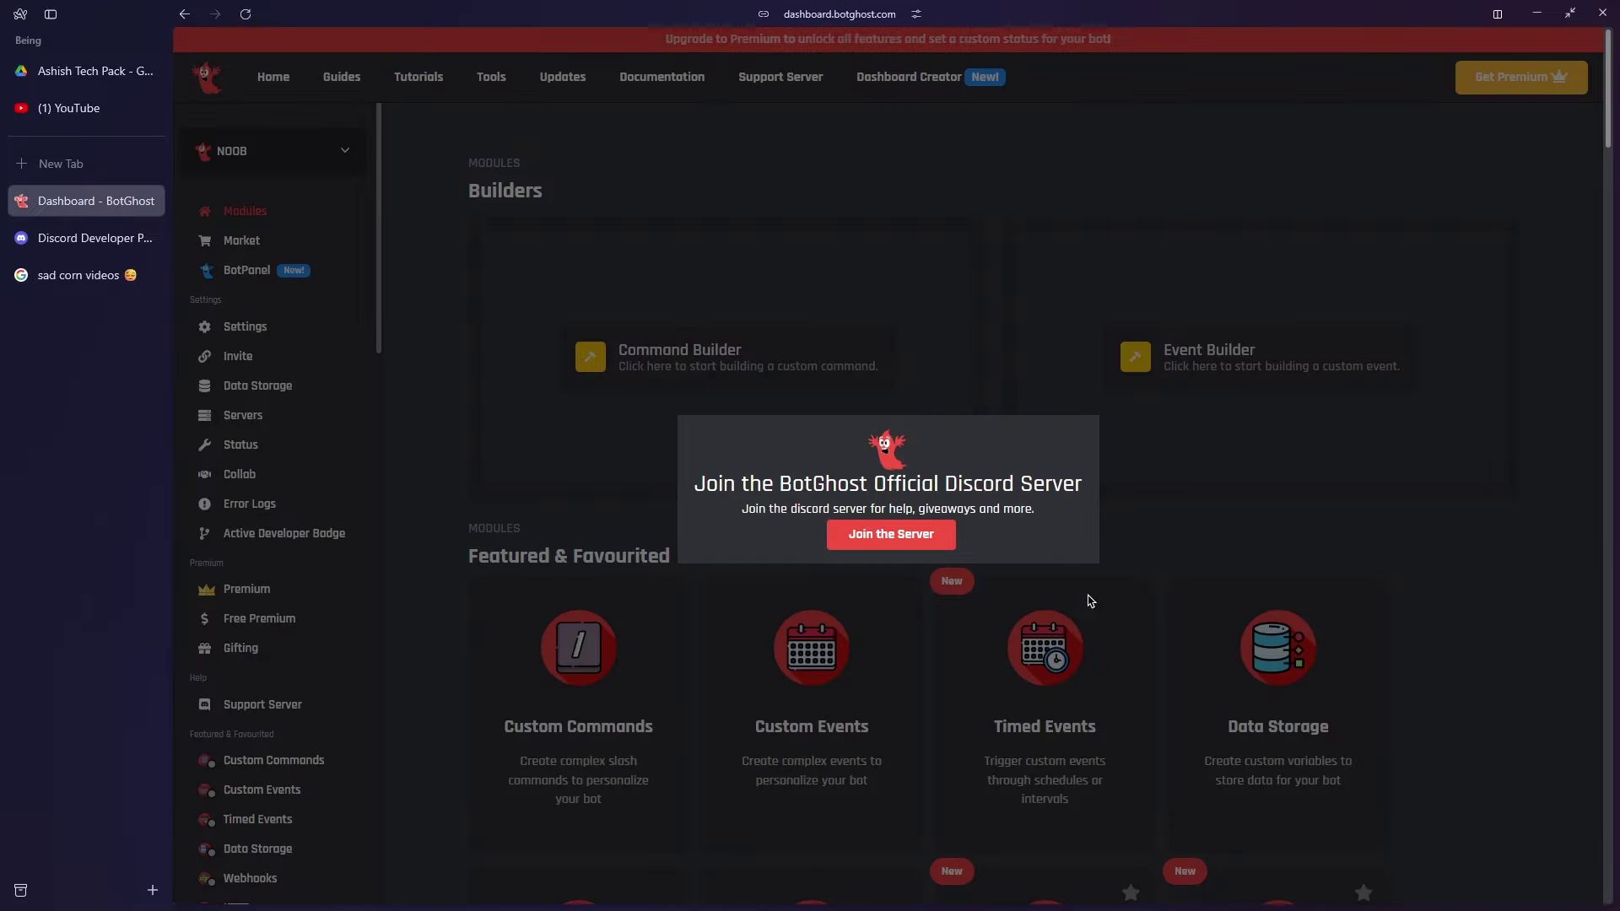
pyautogui.click(1491, 625)
pyautogui.scroll(-10, 1491, 626)
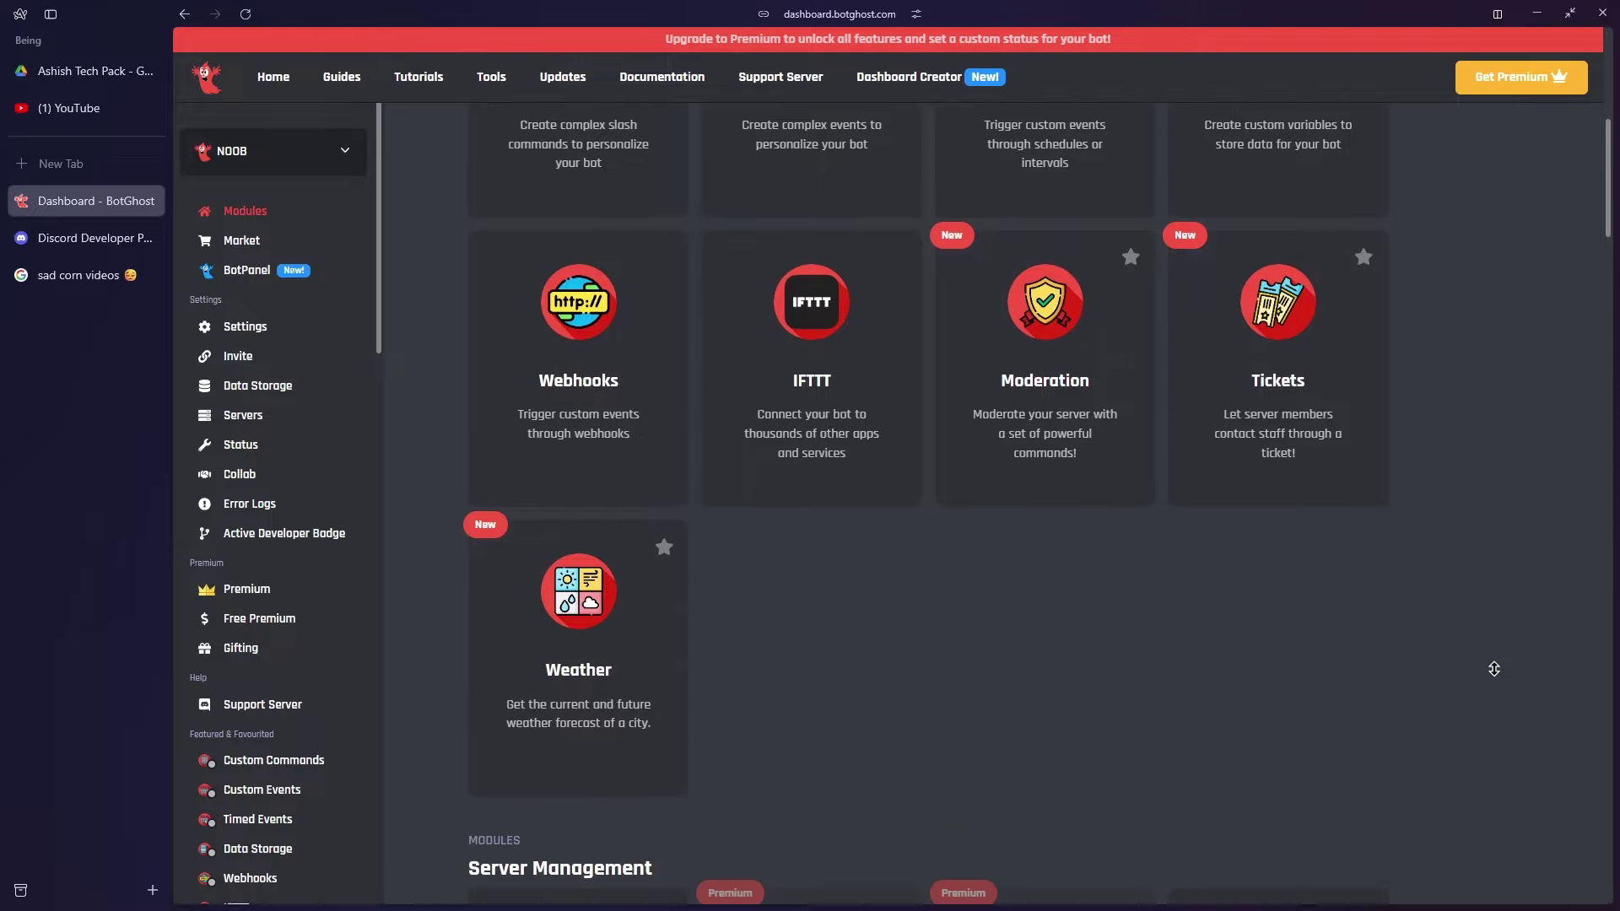
# - Enable and save the Active Developer Badge module, then begin inviting the NOOB bot
pyautogui.scroll(-4, 1494, 668)
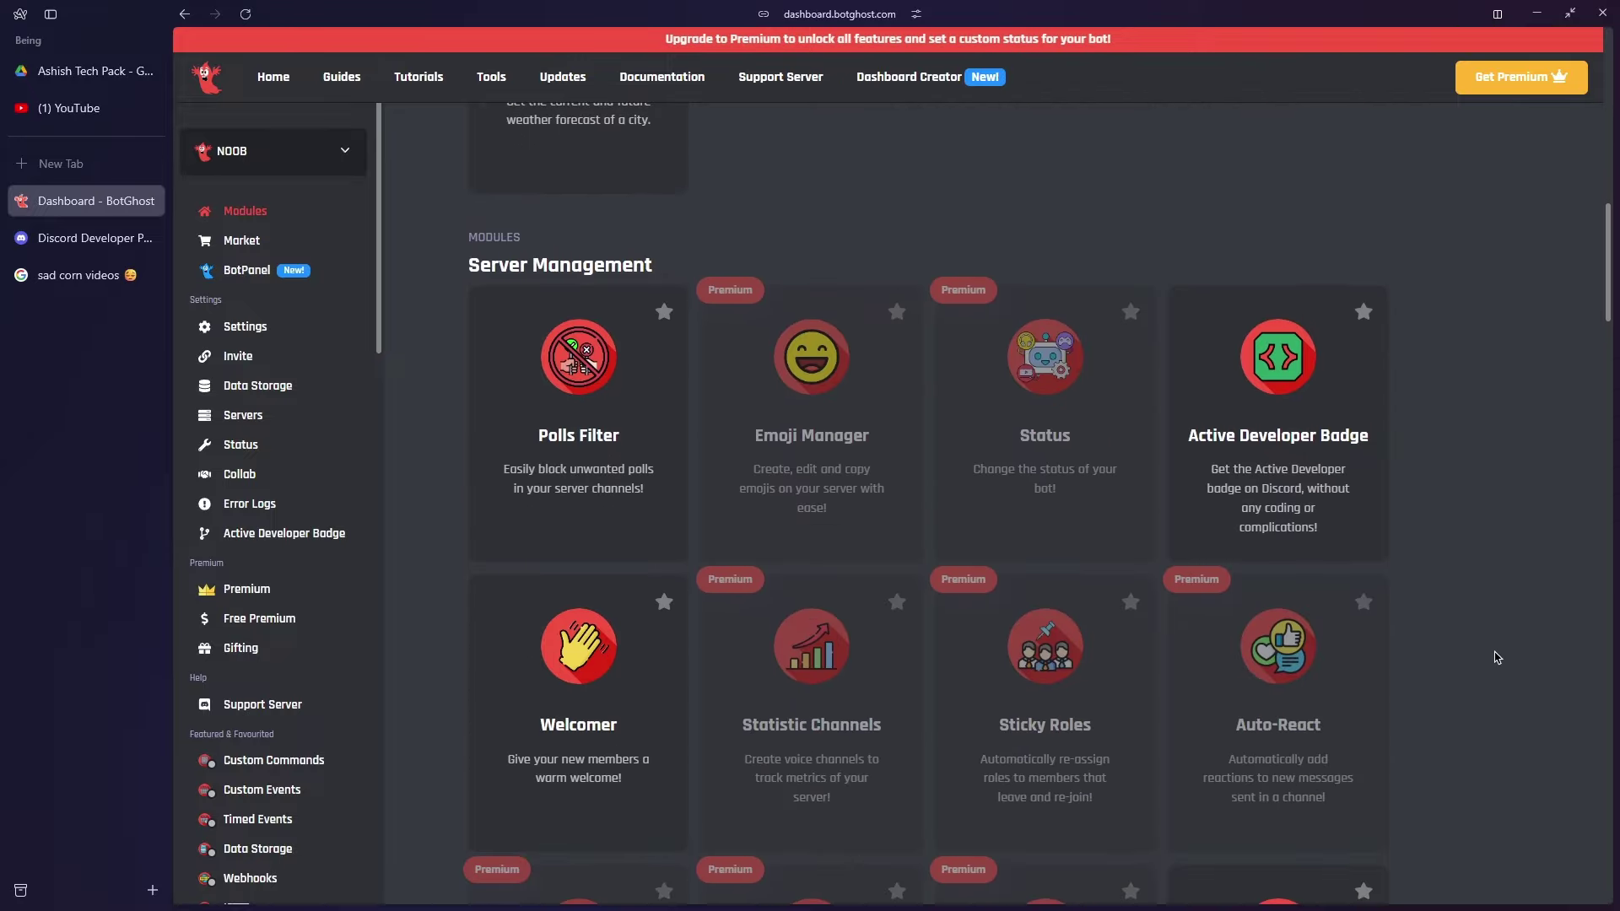
pyautogui.click(1292, 471)
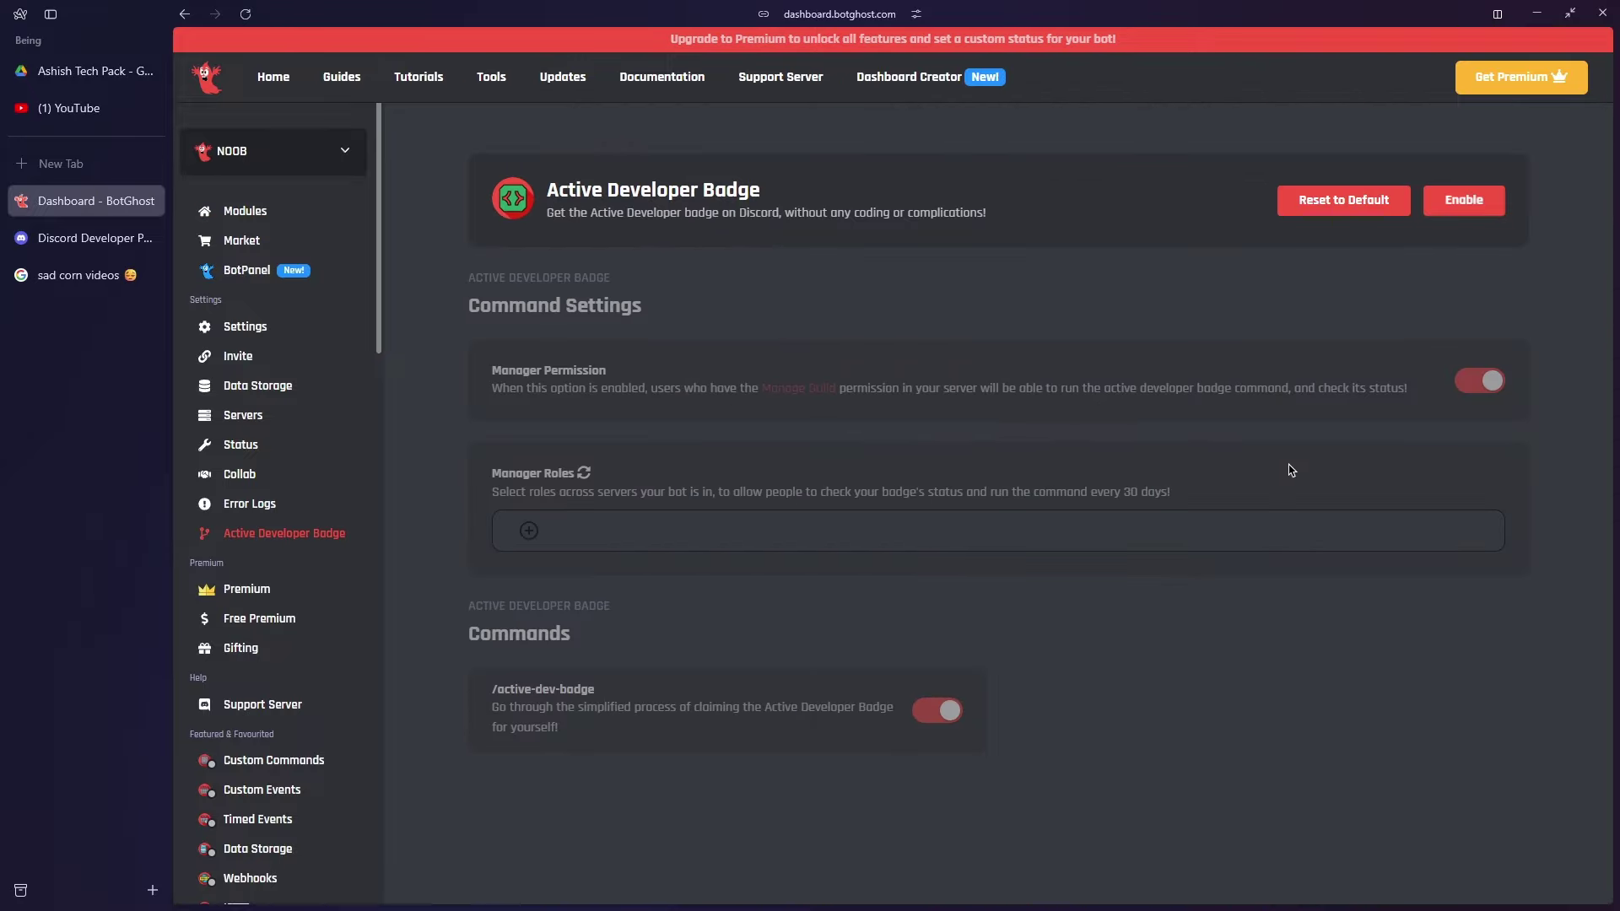
pyautogui.click(1466, 201)
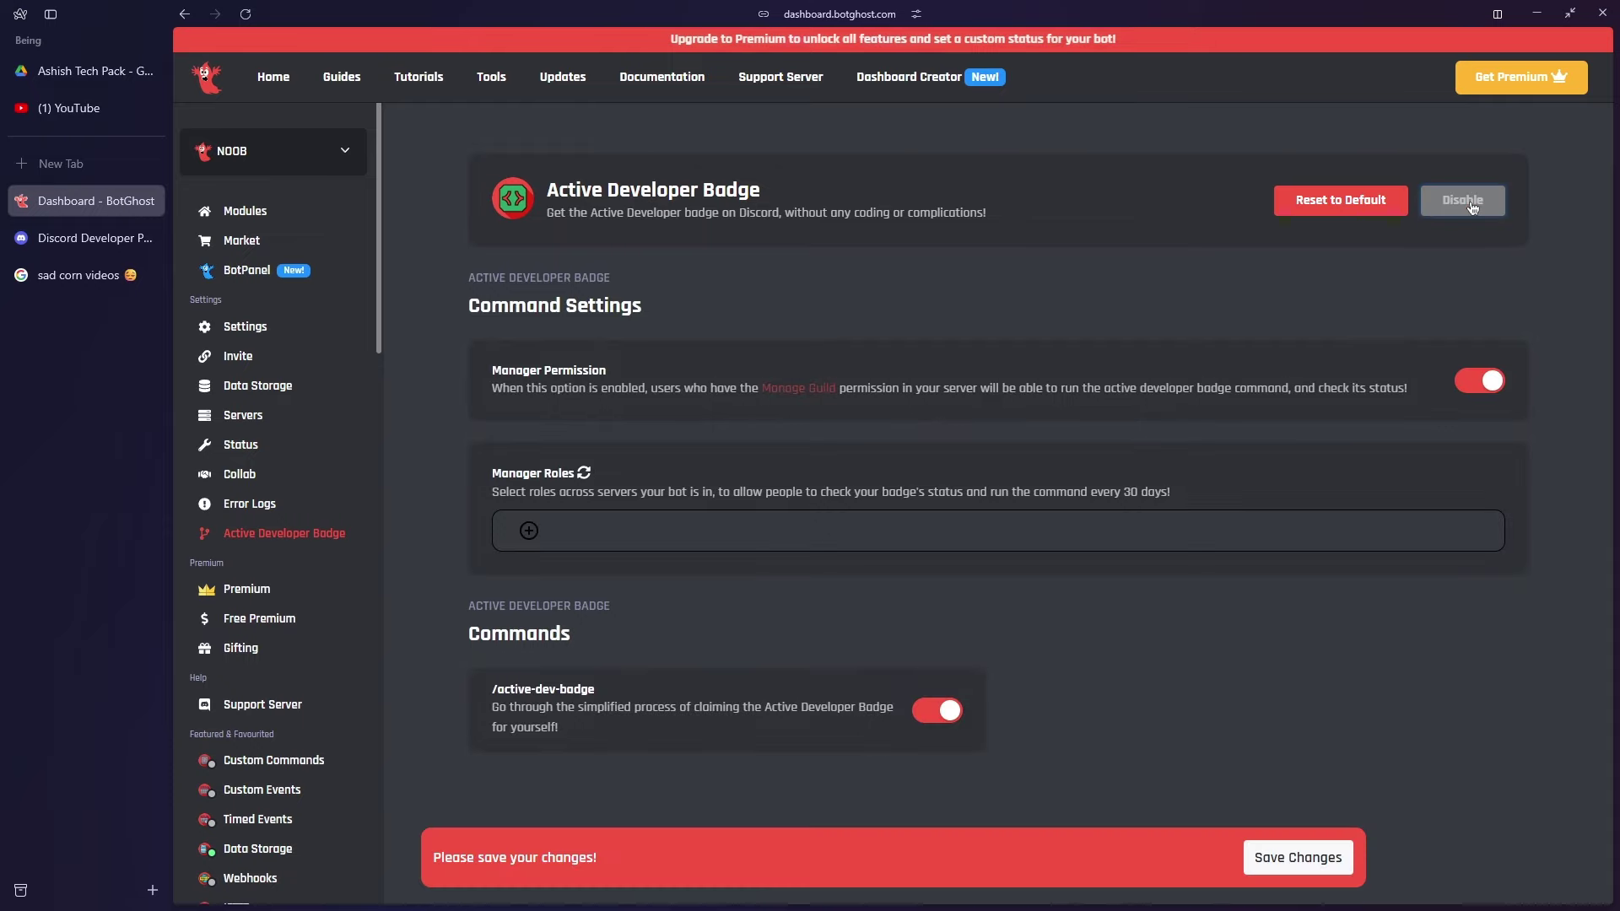
pyautogui.click(1298, 857)
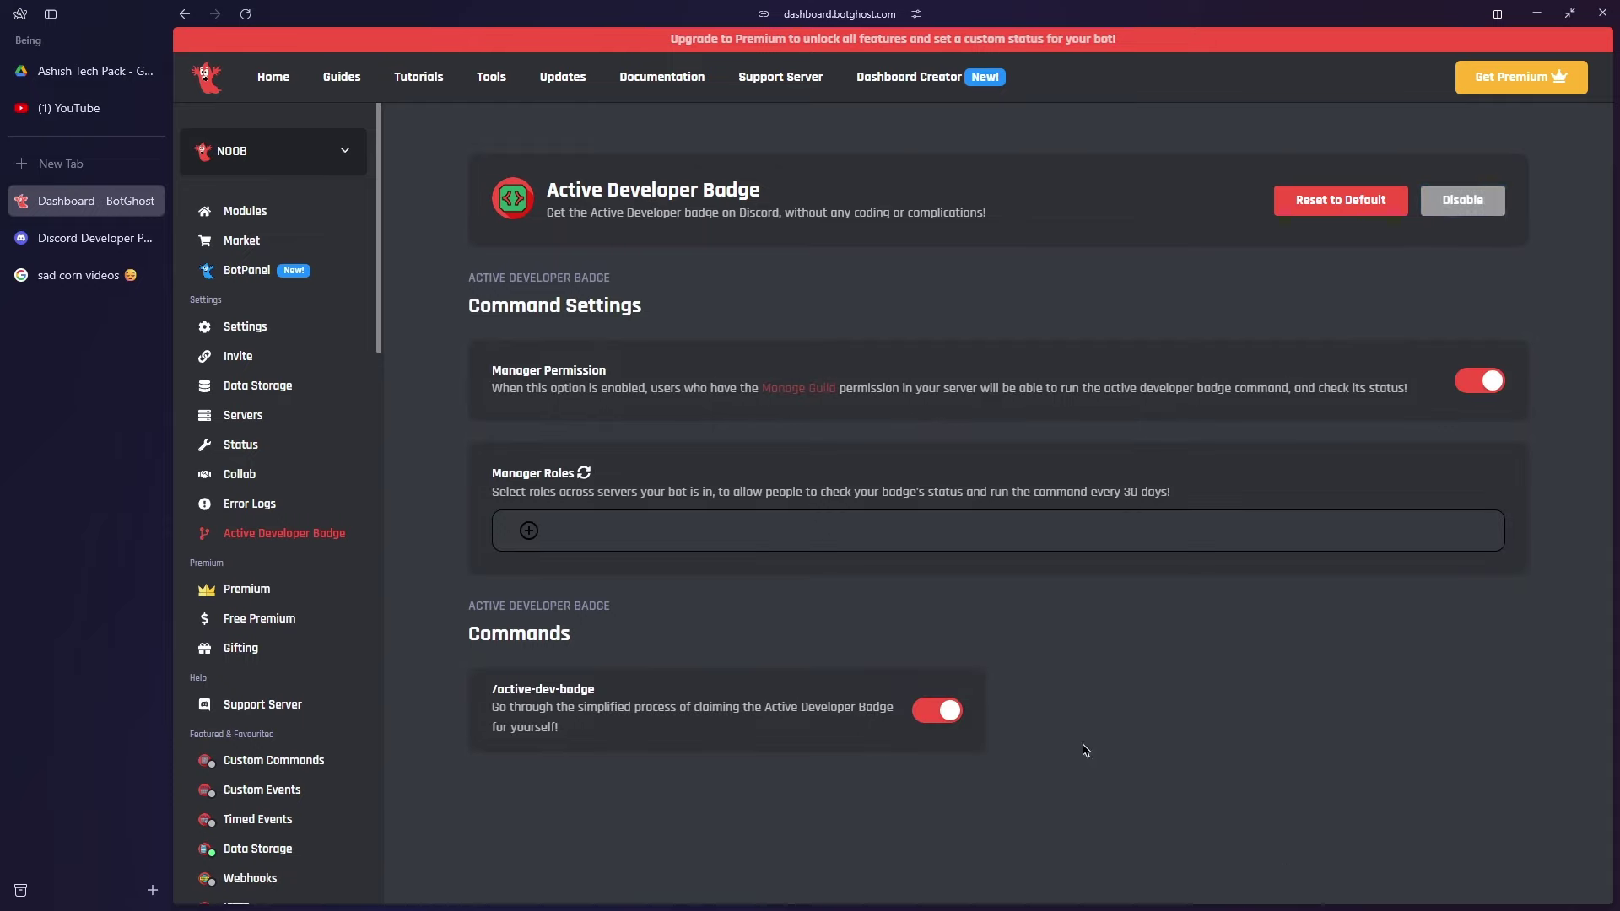
pyautogui.click(238, 356)
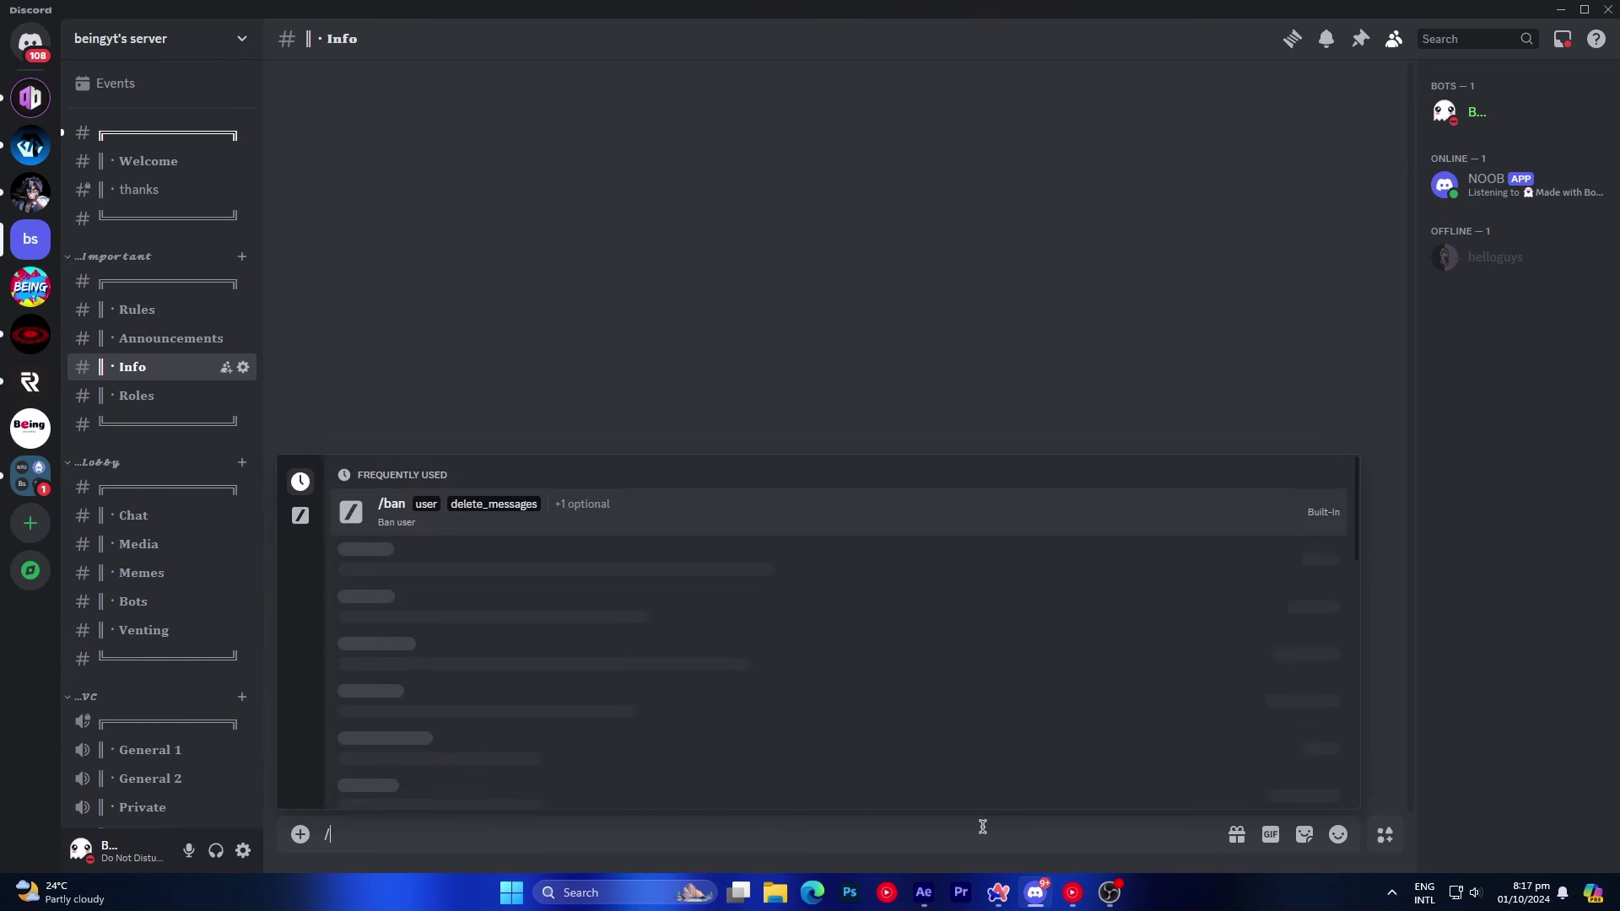
# - Send /active-dev-badge in the Info channel and check the badge status on Discord's site
pyautogui.click(707, 611)
pyautogui.press('Return')
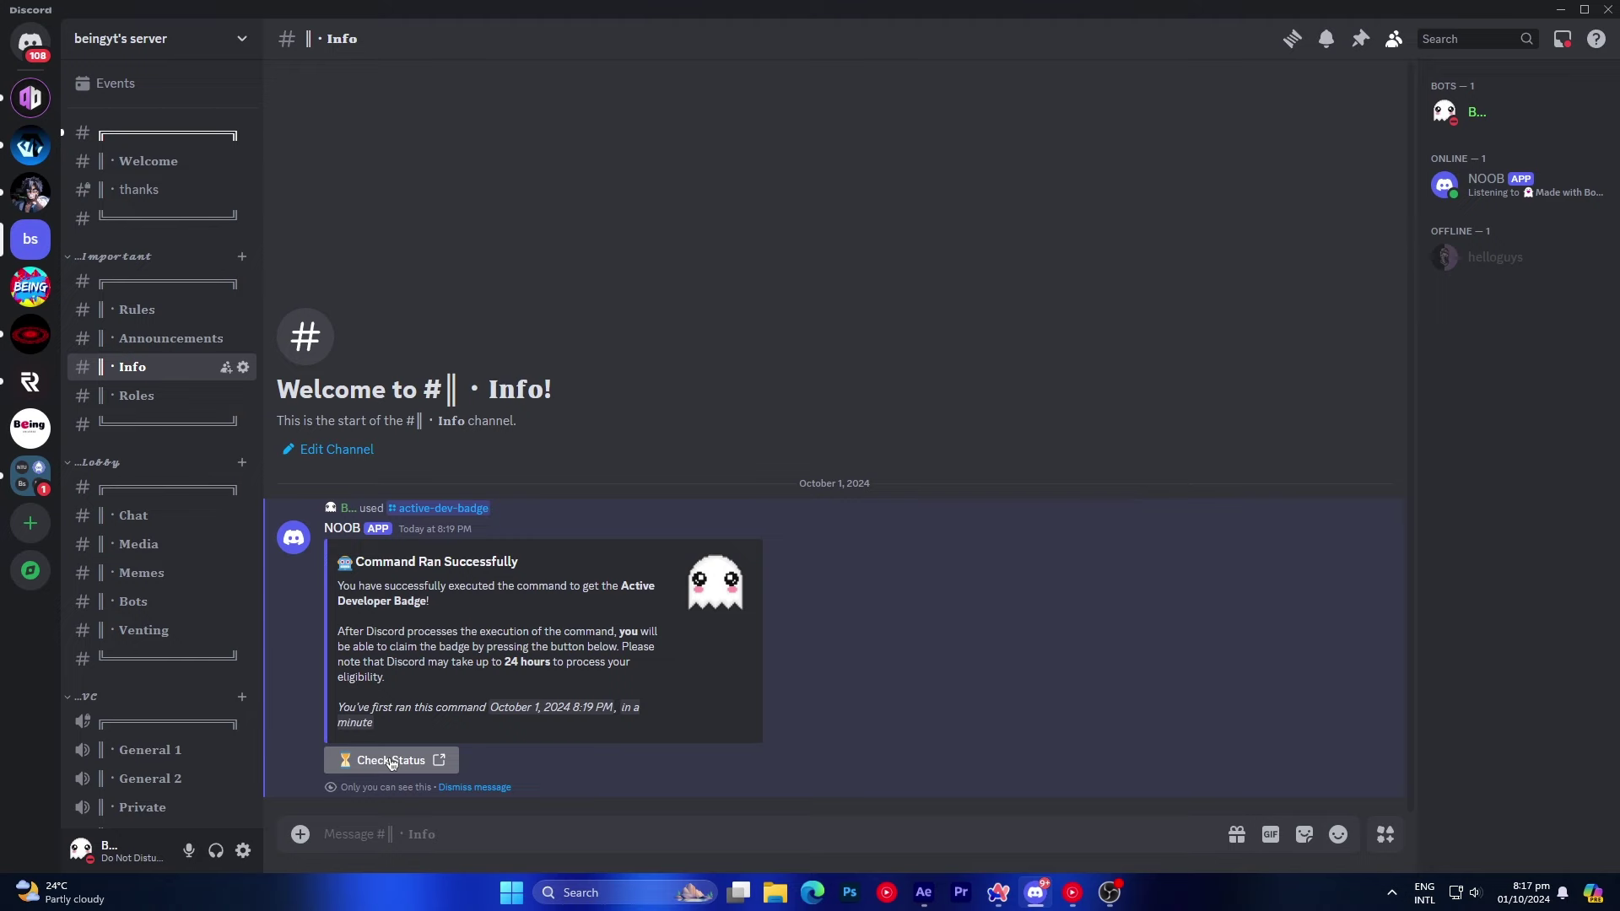
pyautogui.click(390, 762)
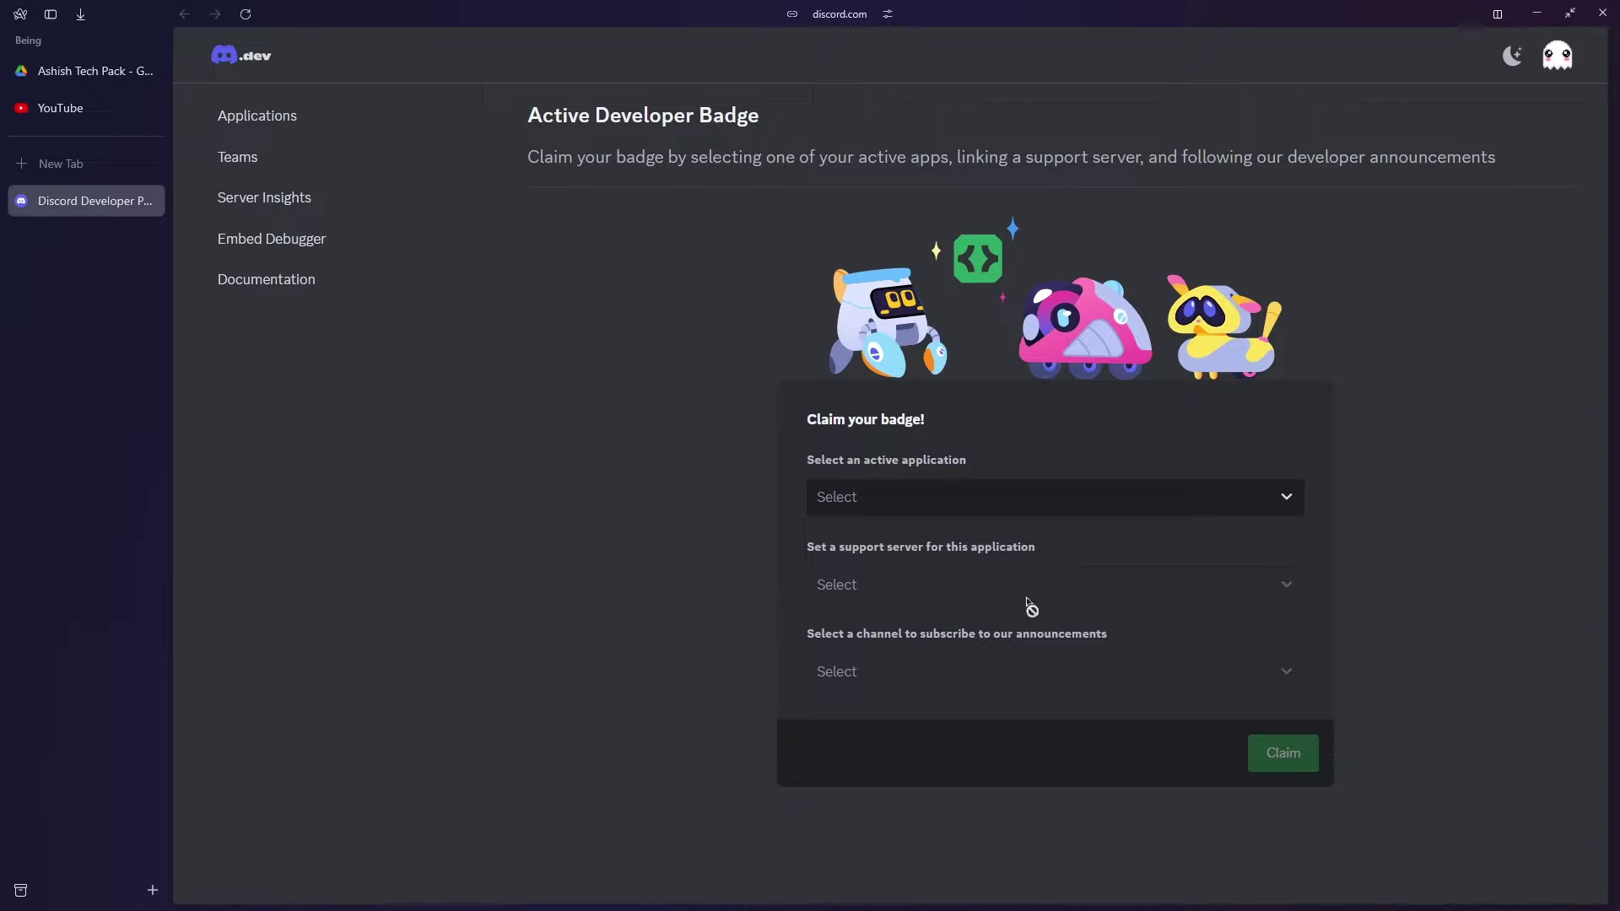
# - Claim the badge with NOOB as the app, the first server as support, and its announcements channel
pyautogui.click(1078, 502)
pyautogui.click(898, 537)
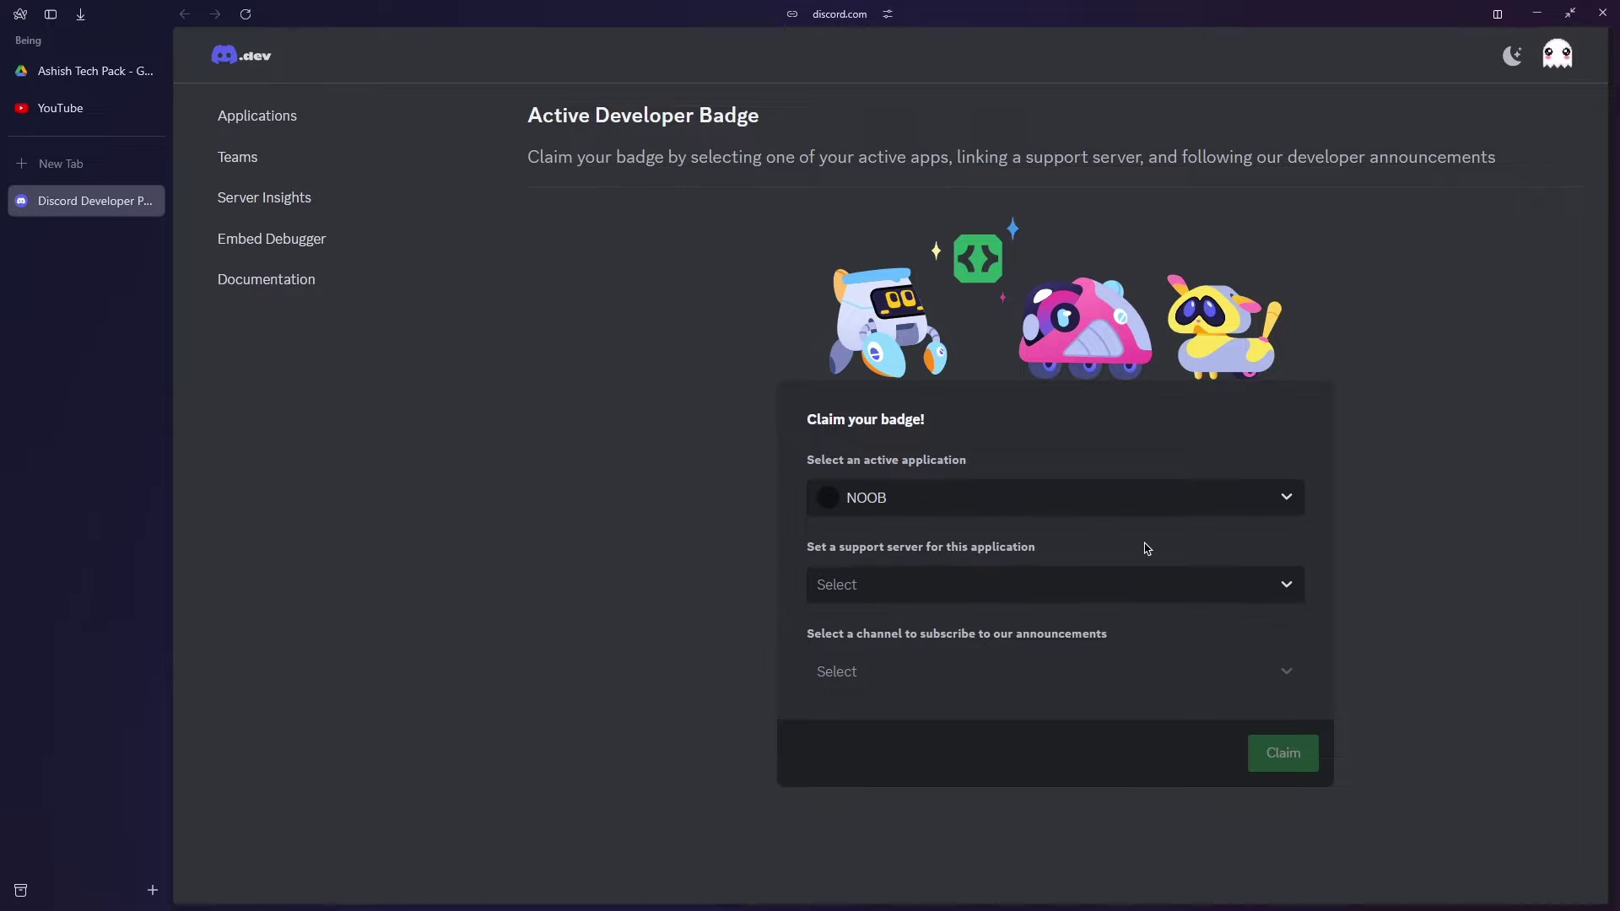
pyautogui.click(1035, 601)
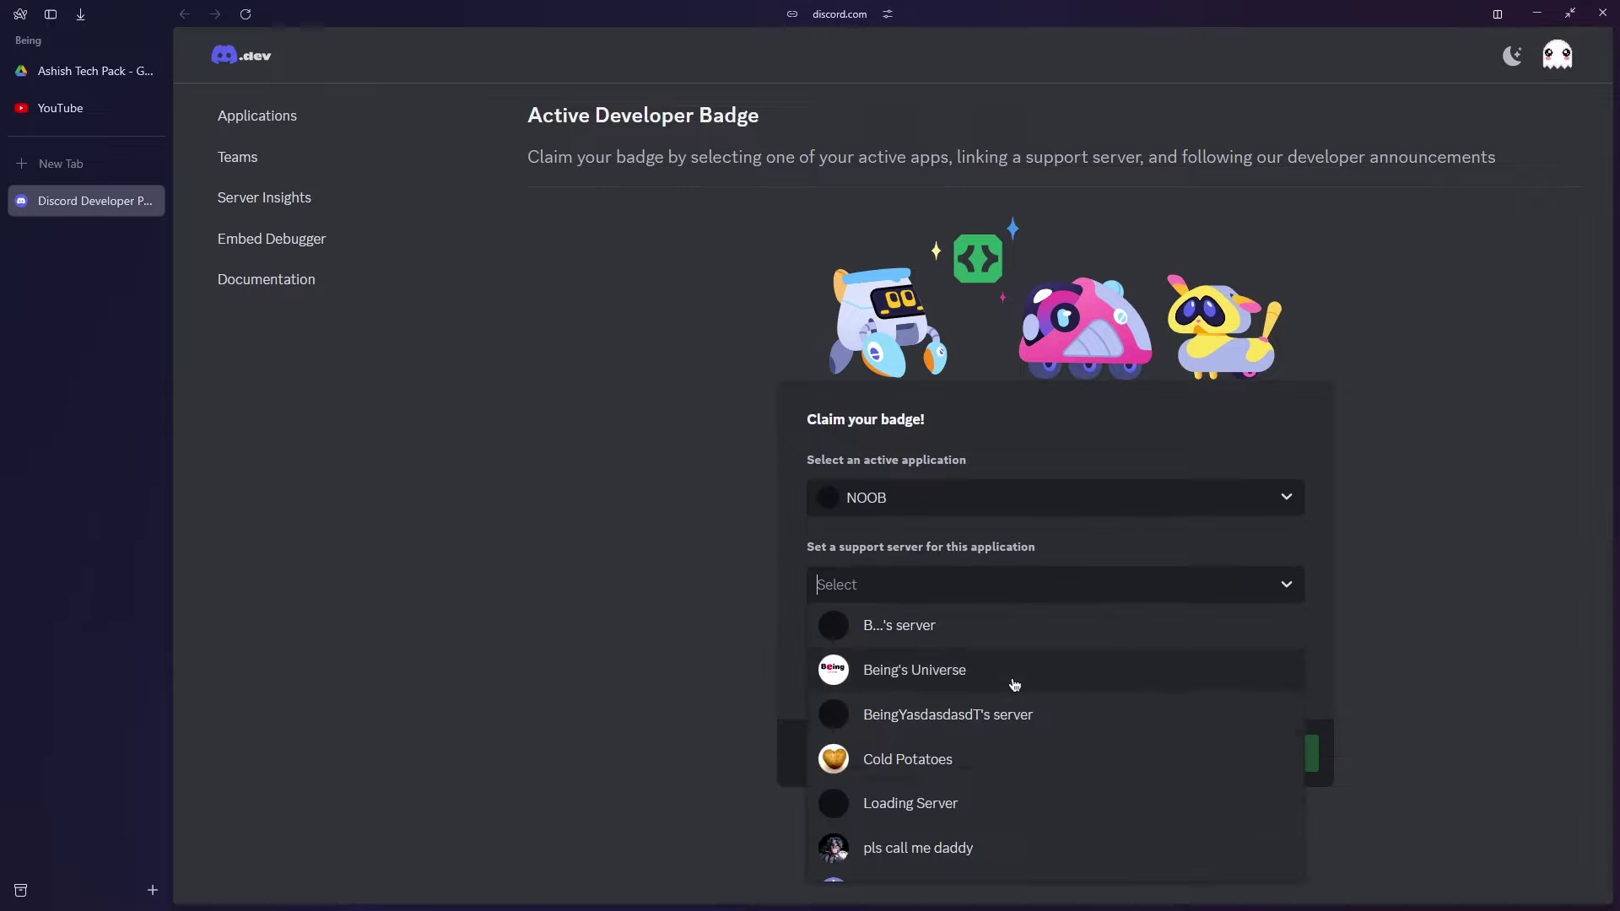
pyautogui.click(883, 639)
pyautogui.click(1096, 688)
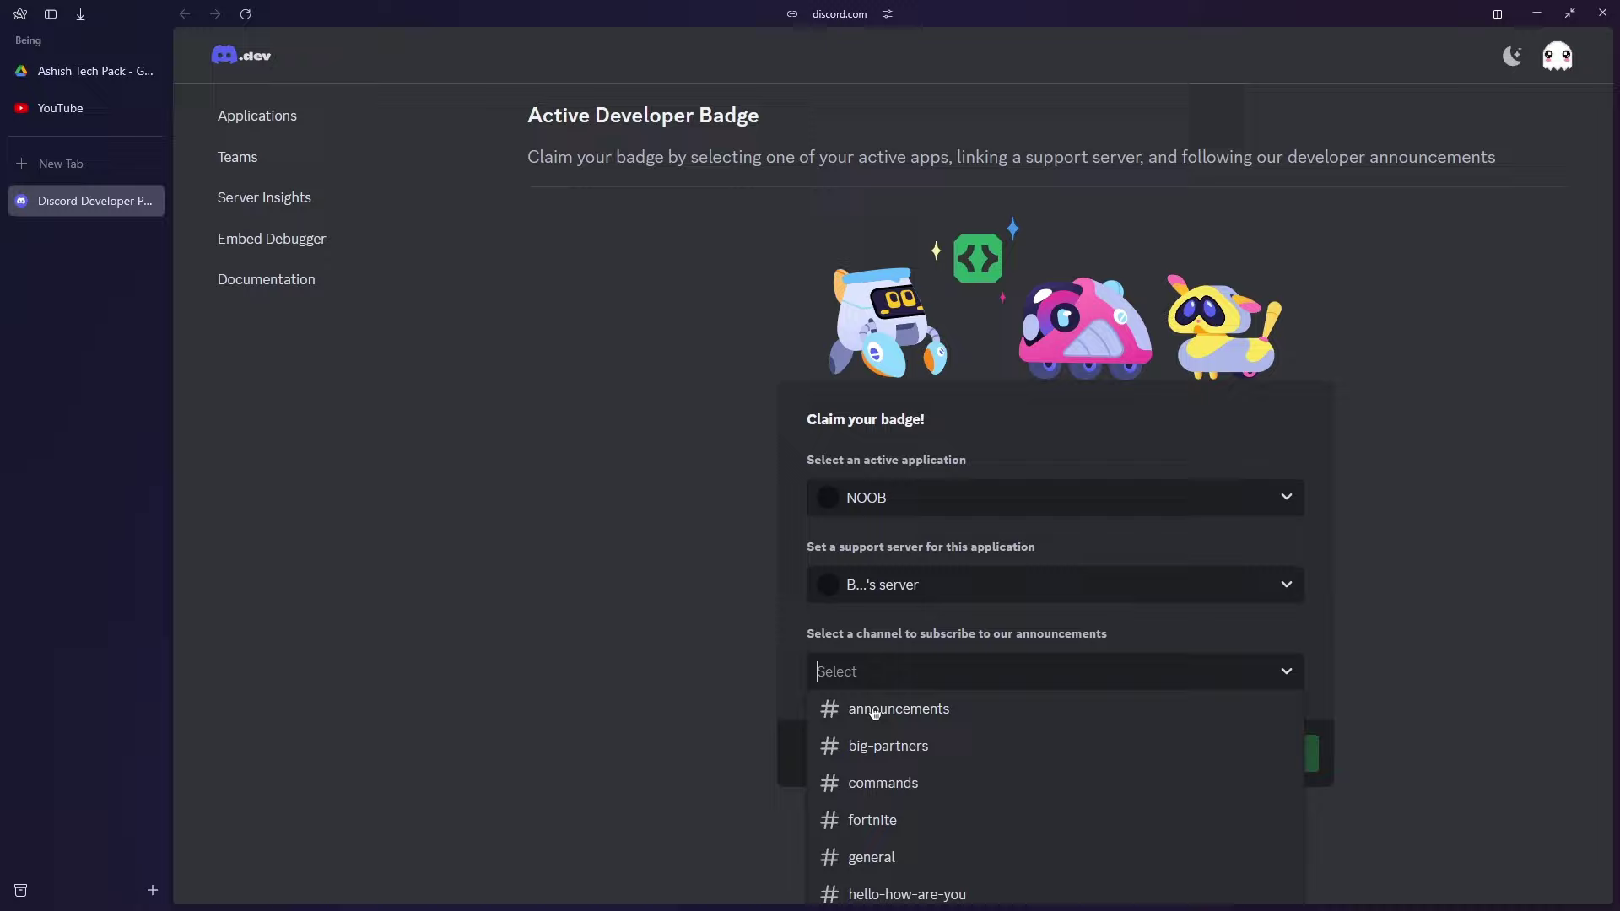
pyautogui.click(841, 708)
pyautogui.click(1300, 758)
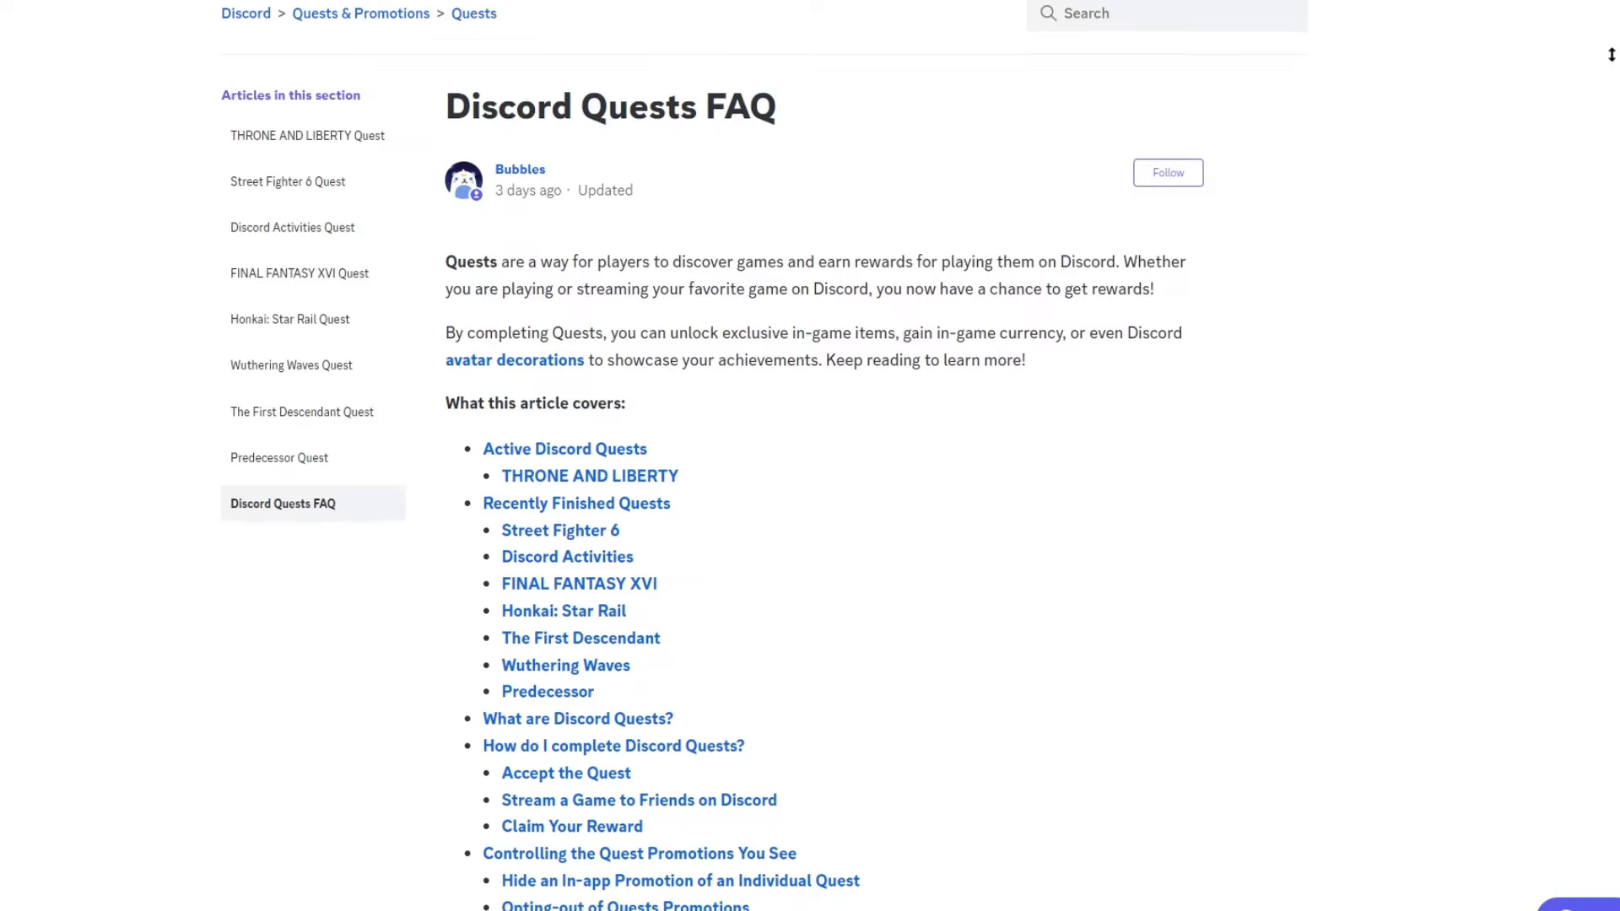
# - Read the Quests FAQ, then accept the Ornate Coin Chest quest for 100x Ornate Coins
pyautogui.scroll(-5, 1612, 54)
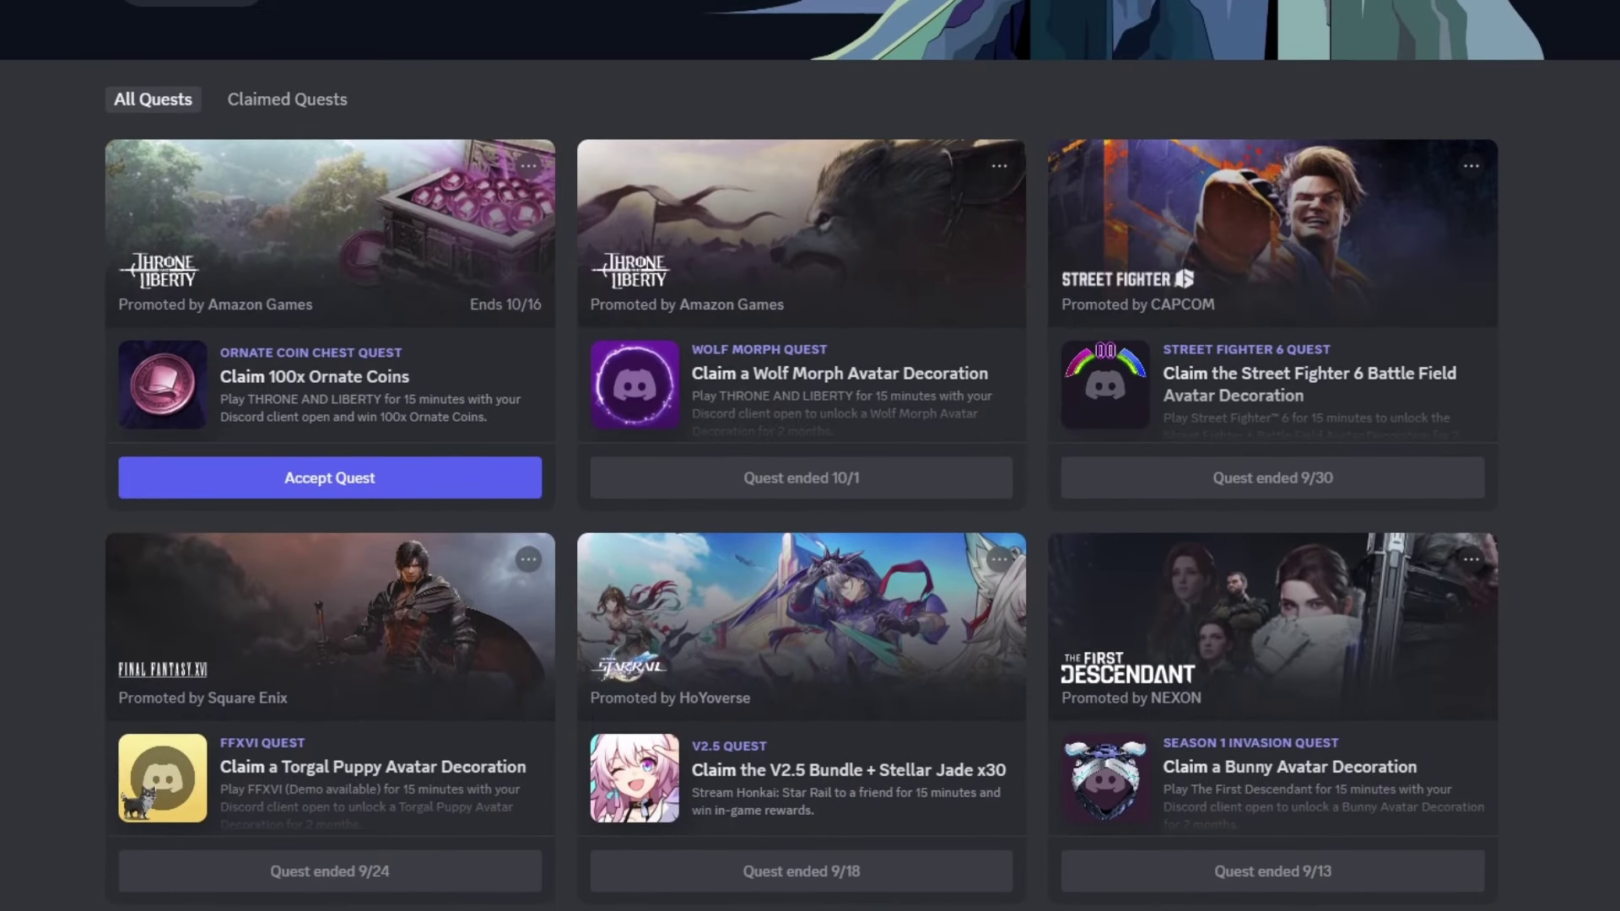
pyautogui.click(329, 477)
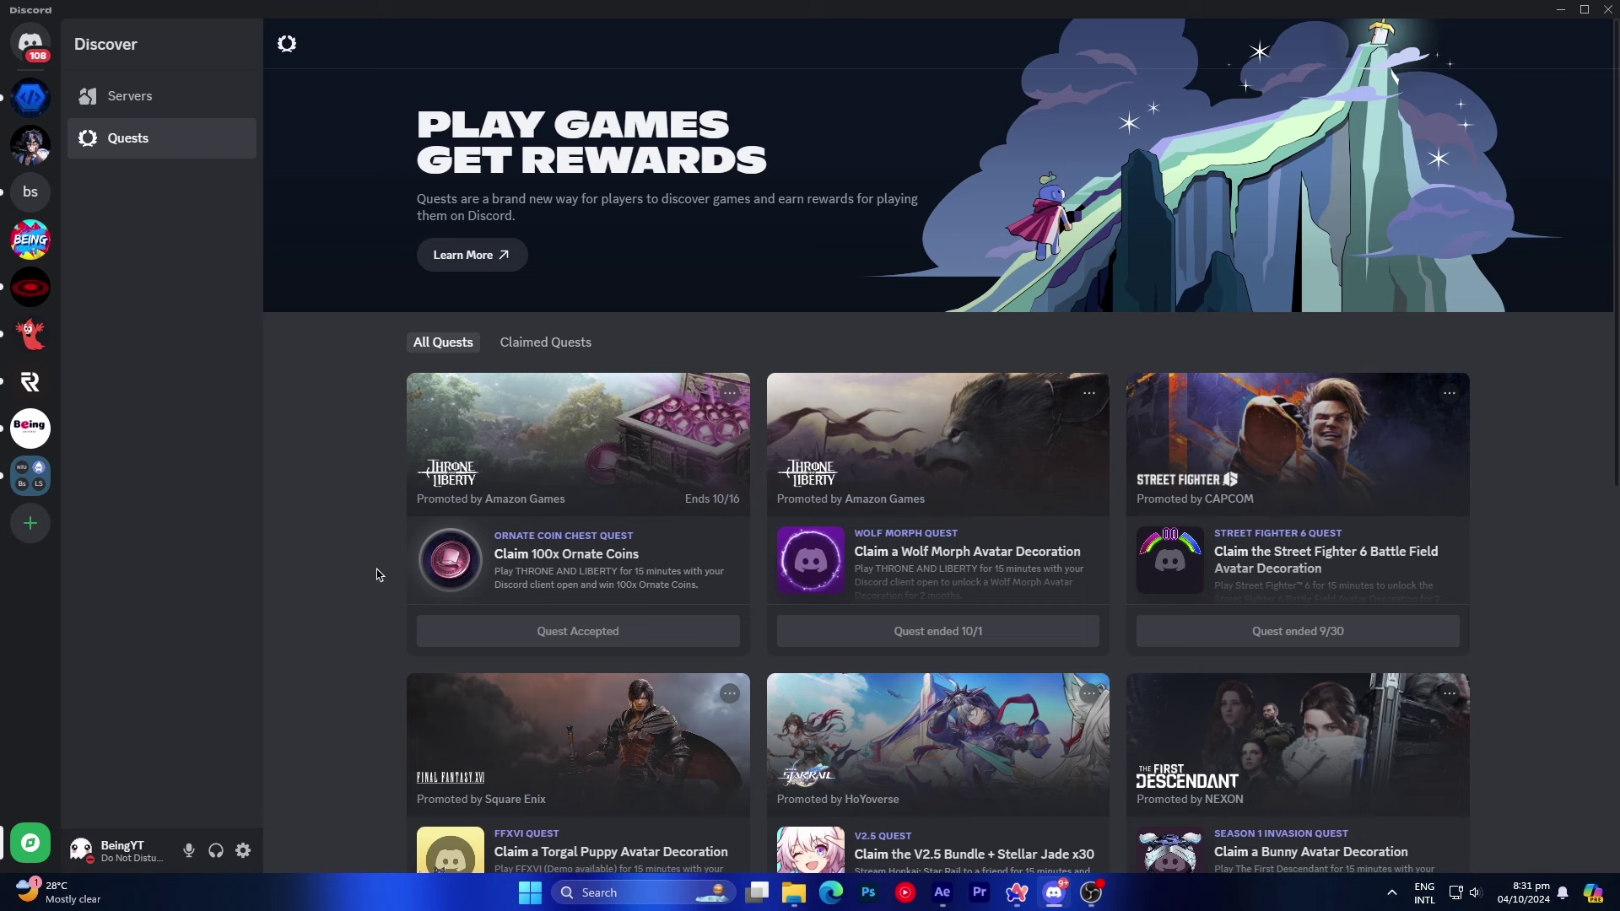
# - Open Discord's developer tools, then reach the discord folder under %appdata% via Run
pyautogui.hotkey('ctrl', 'shift', 'i')
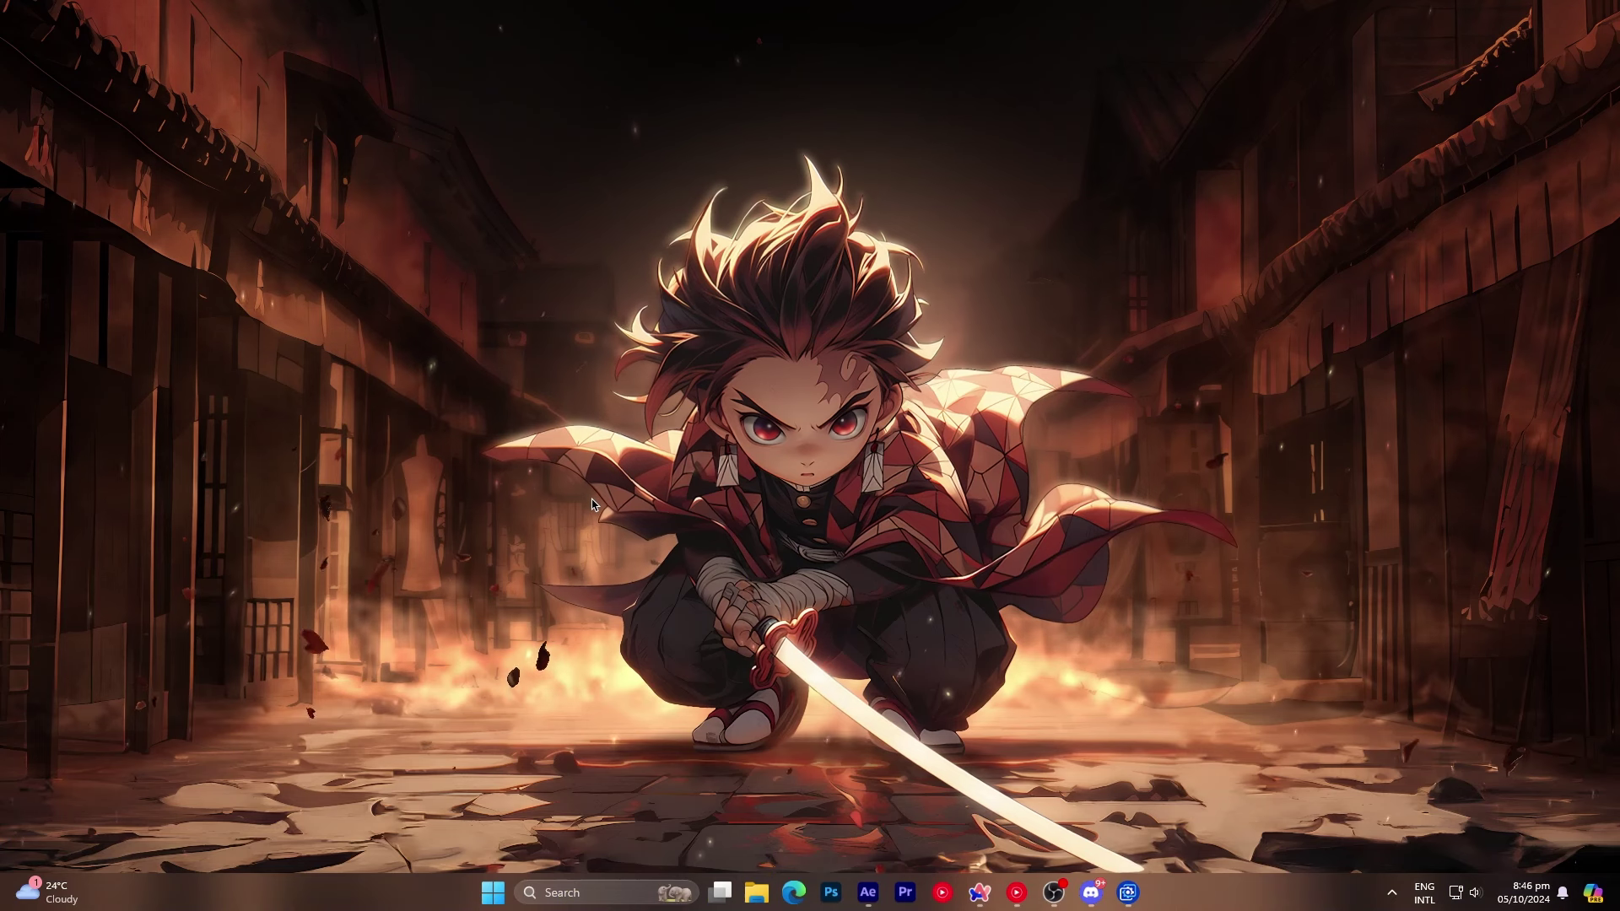
pyautogui.press('super+r')
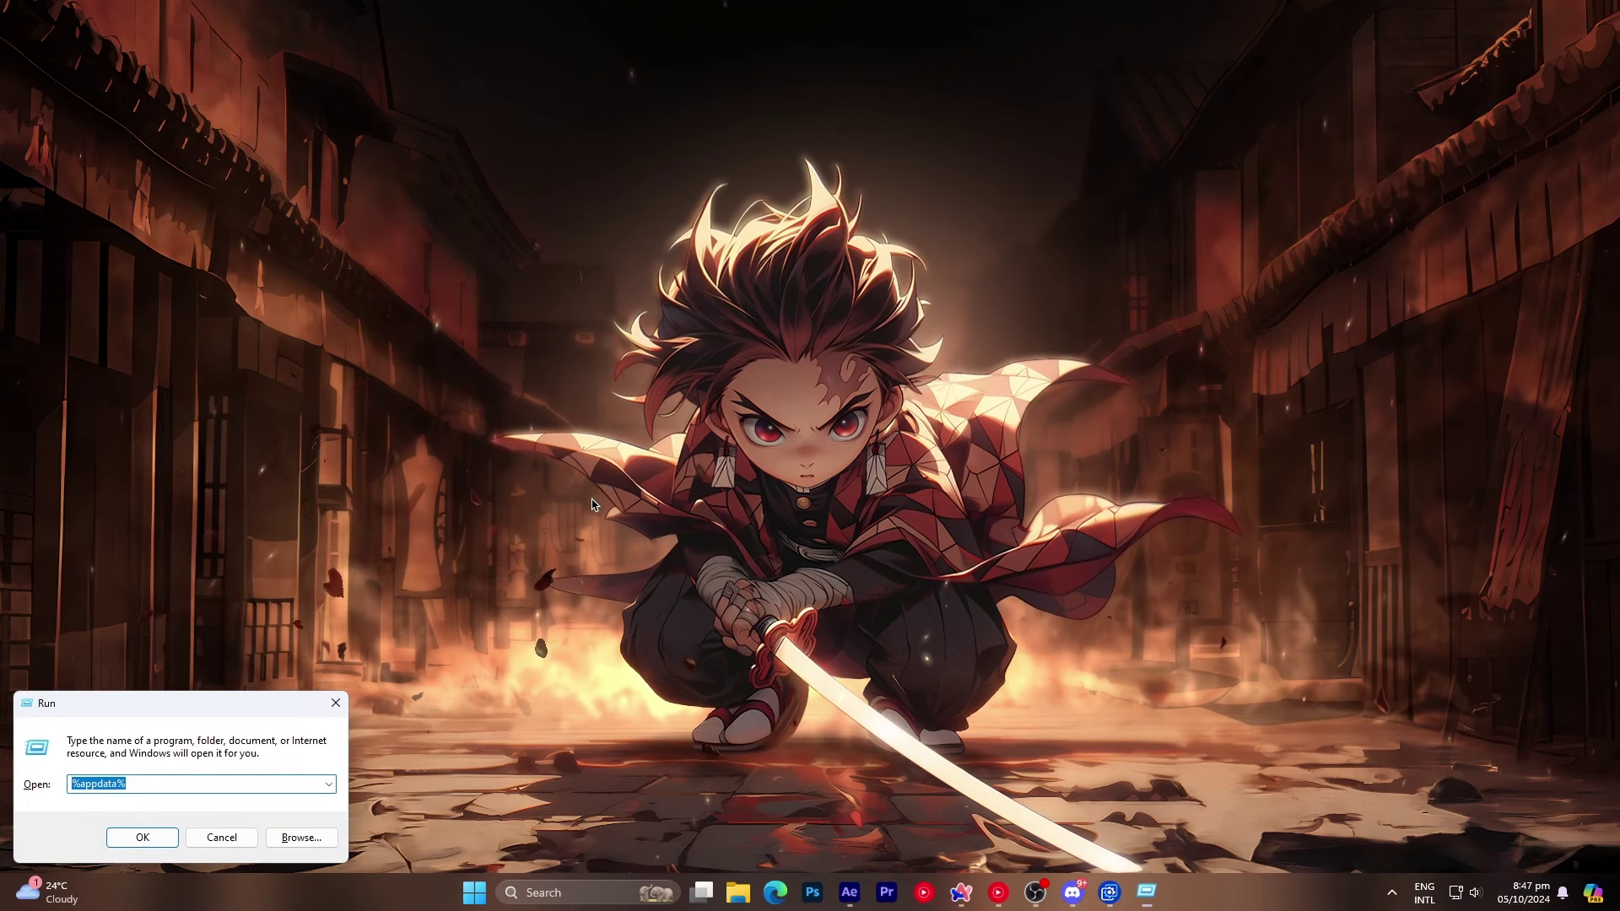
pyautogui.press('Return')
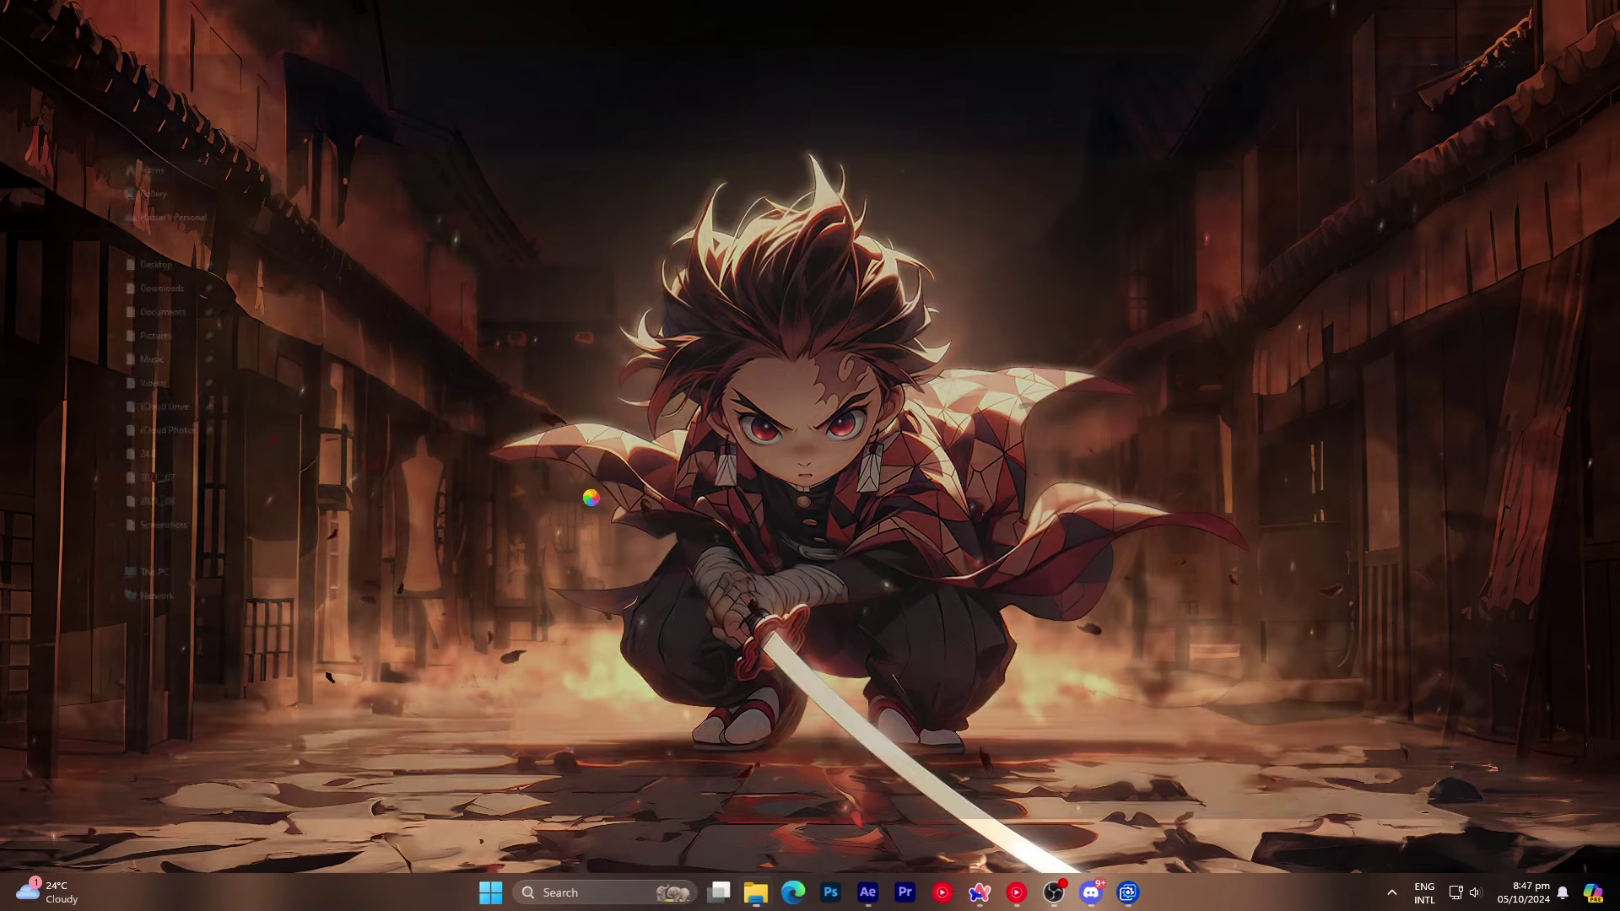
pyautogui.write('d')
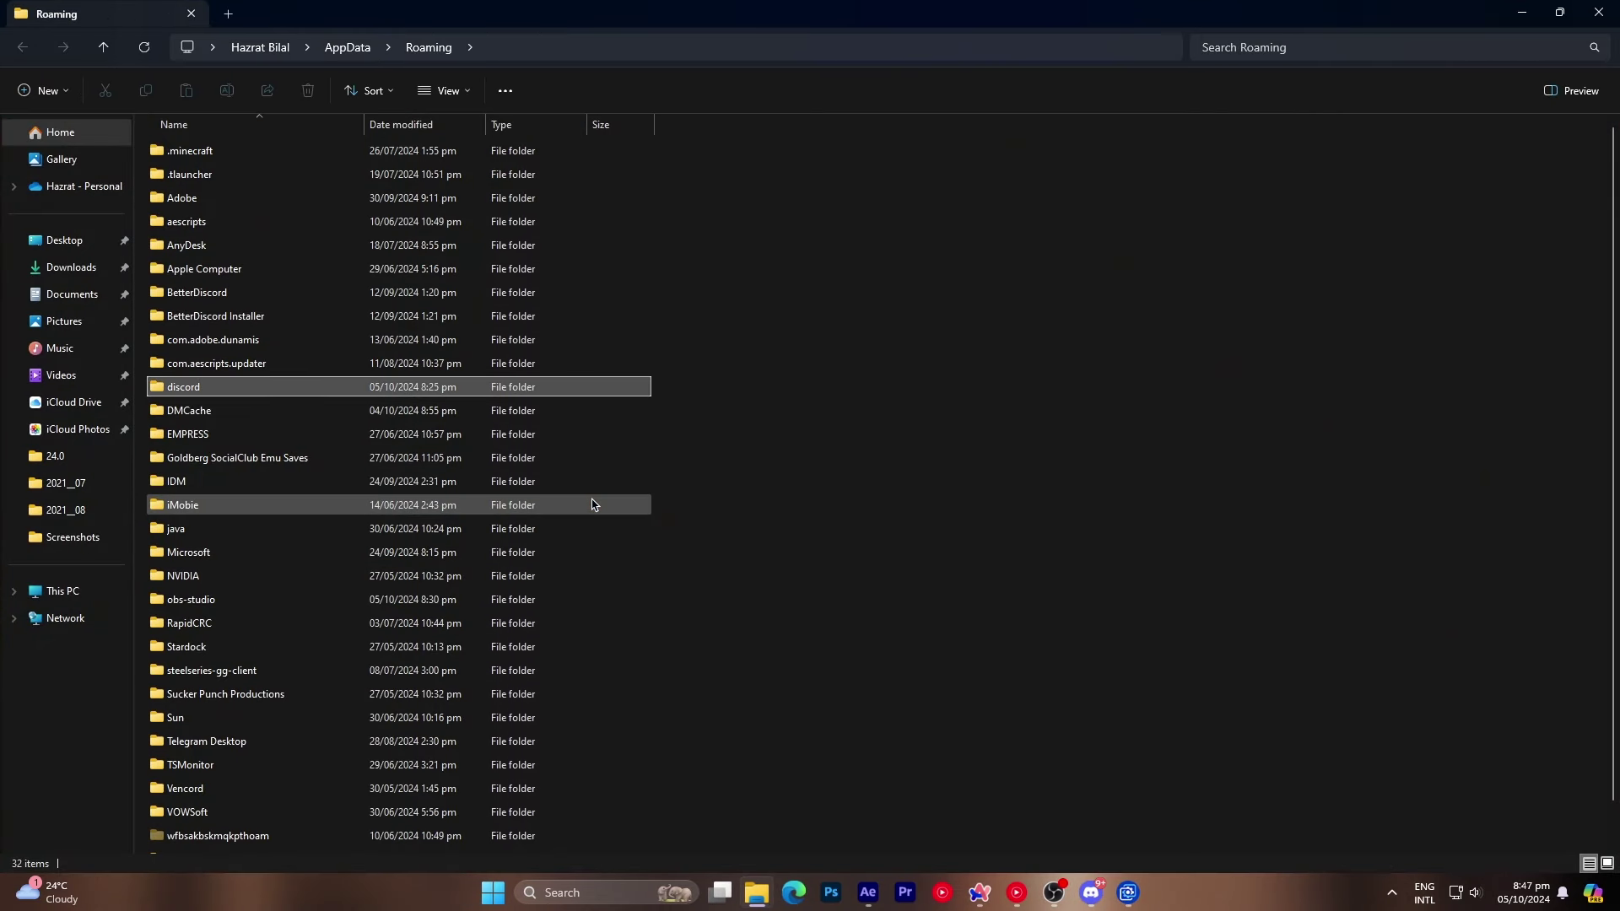
pyautogui.doubleClick(272, 390)
# - Open settings.json and select the DANGEROUS_ENABLE_DEVTOOLS line through the closing brace
pyautogui.scroll(-6, 753, 491)
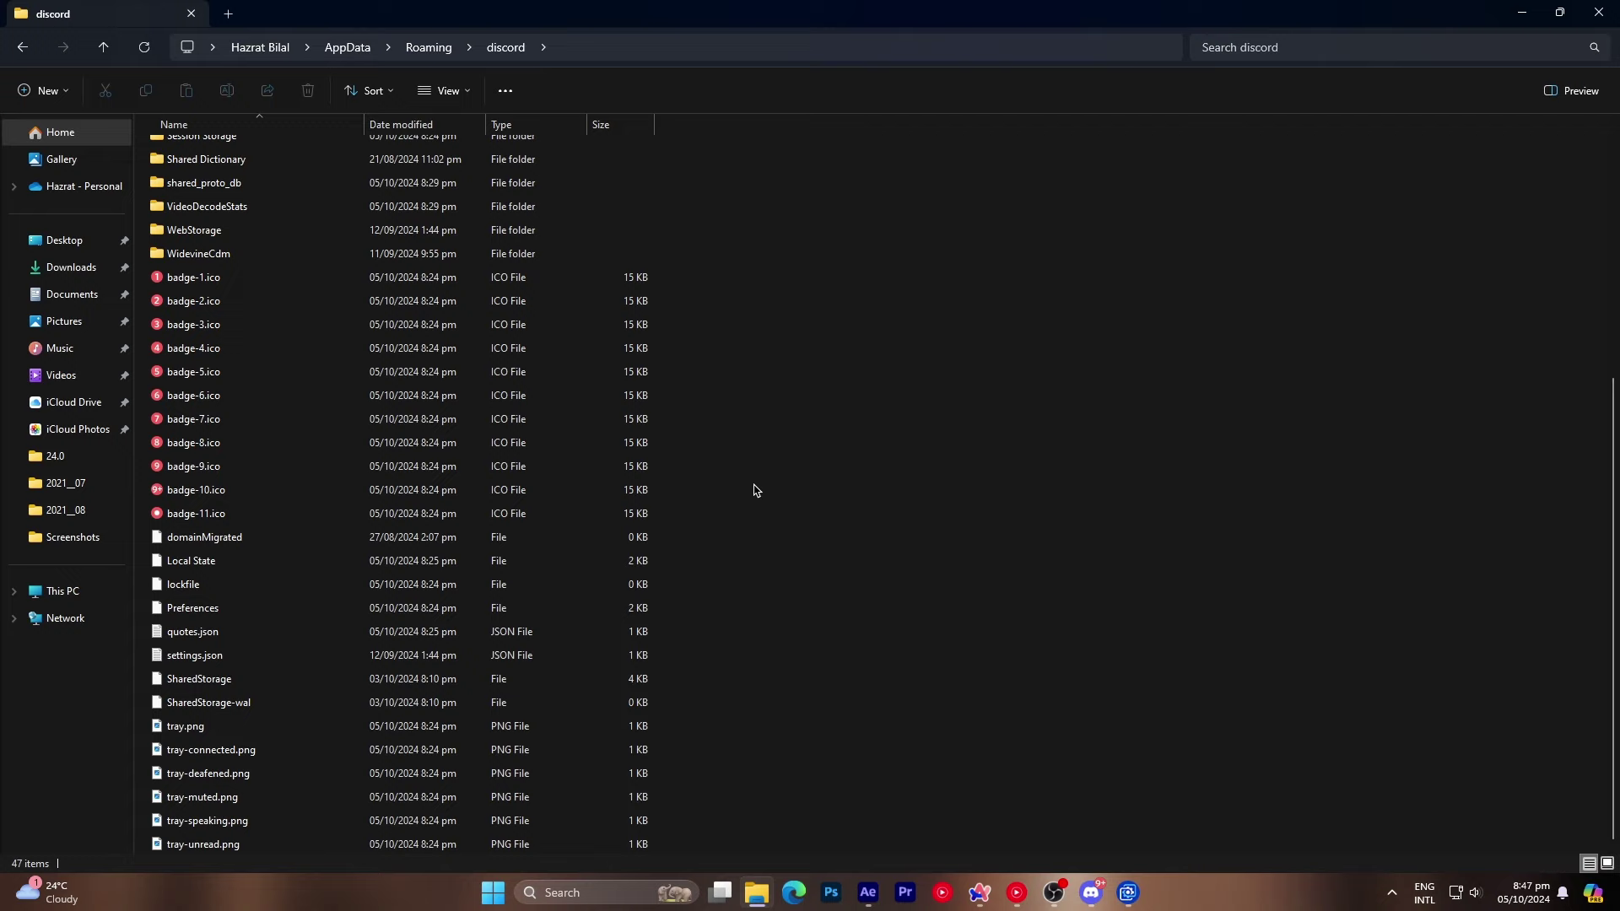
pyautogui.scroll(1, 754, 491)
pyautogui.doubleClick(248, 717)
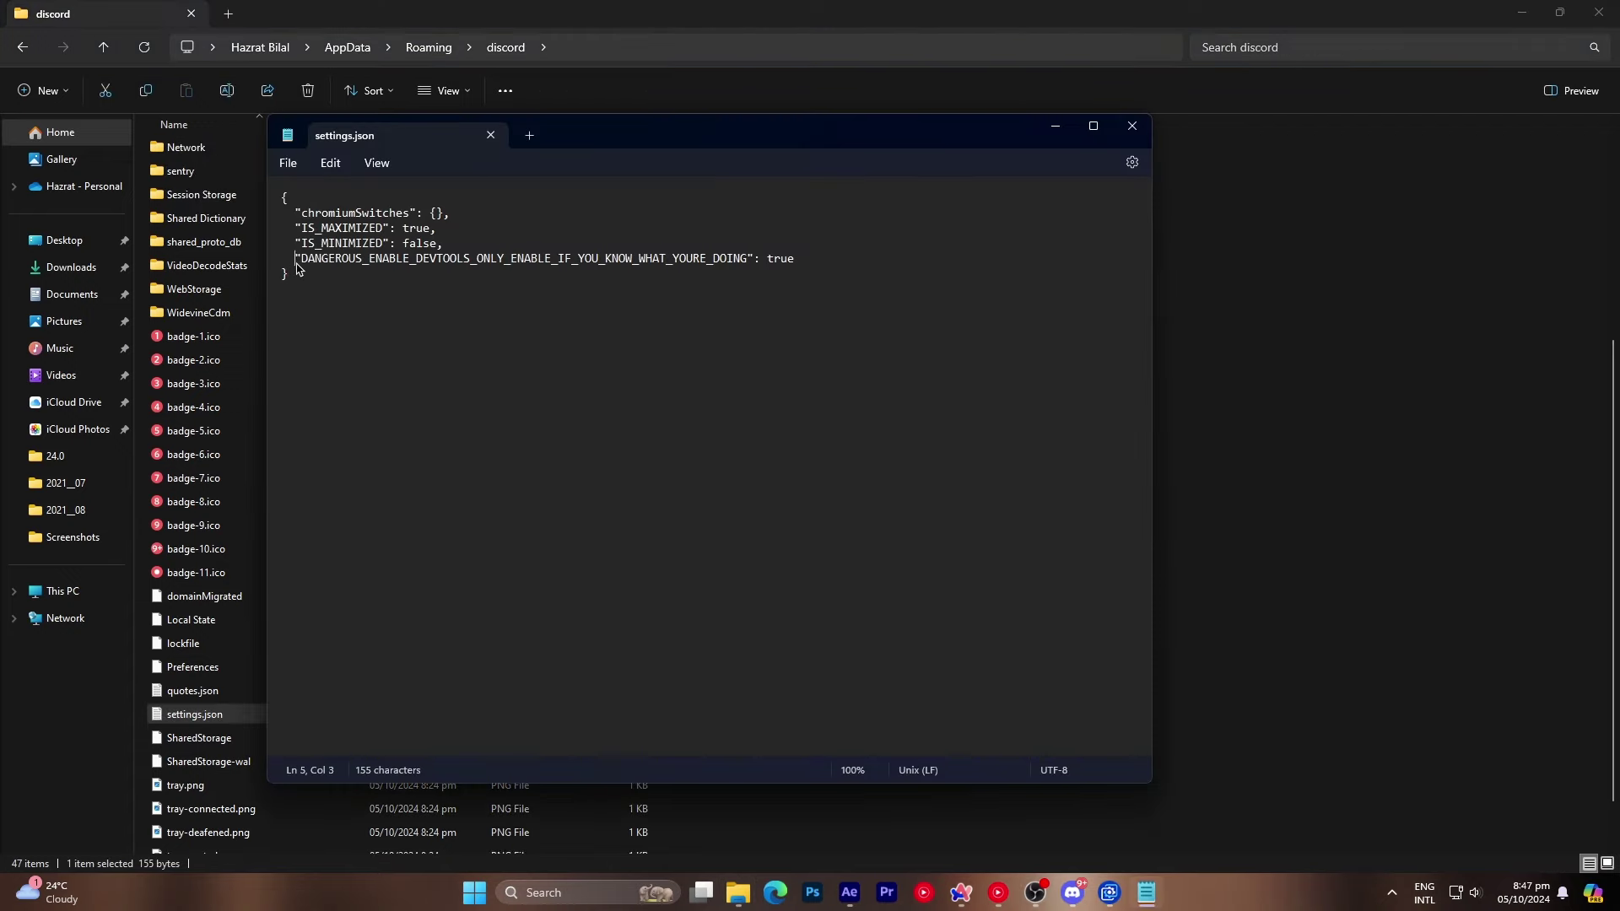
pyautogui.moveTo(297, 269); pyautogui.dragTo(835, 266)
pyautogui.click(850, 267)
pyautogui.moveTo(297, 262); pyautogui.dragTo(807, 274)
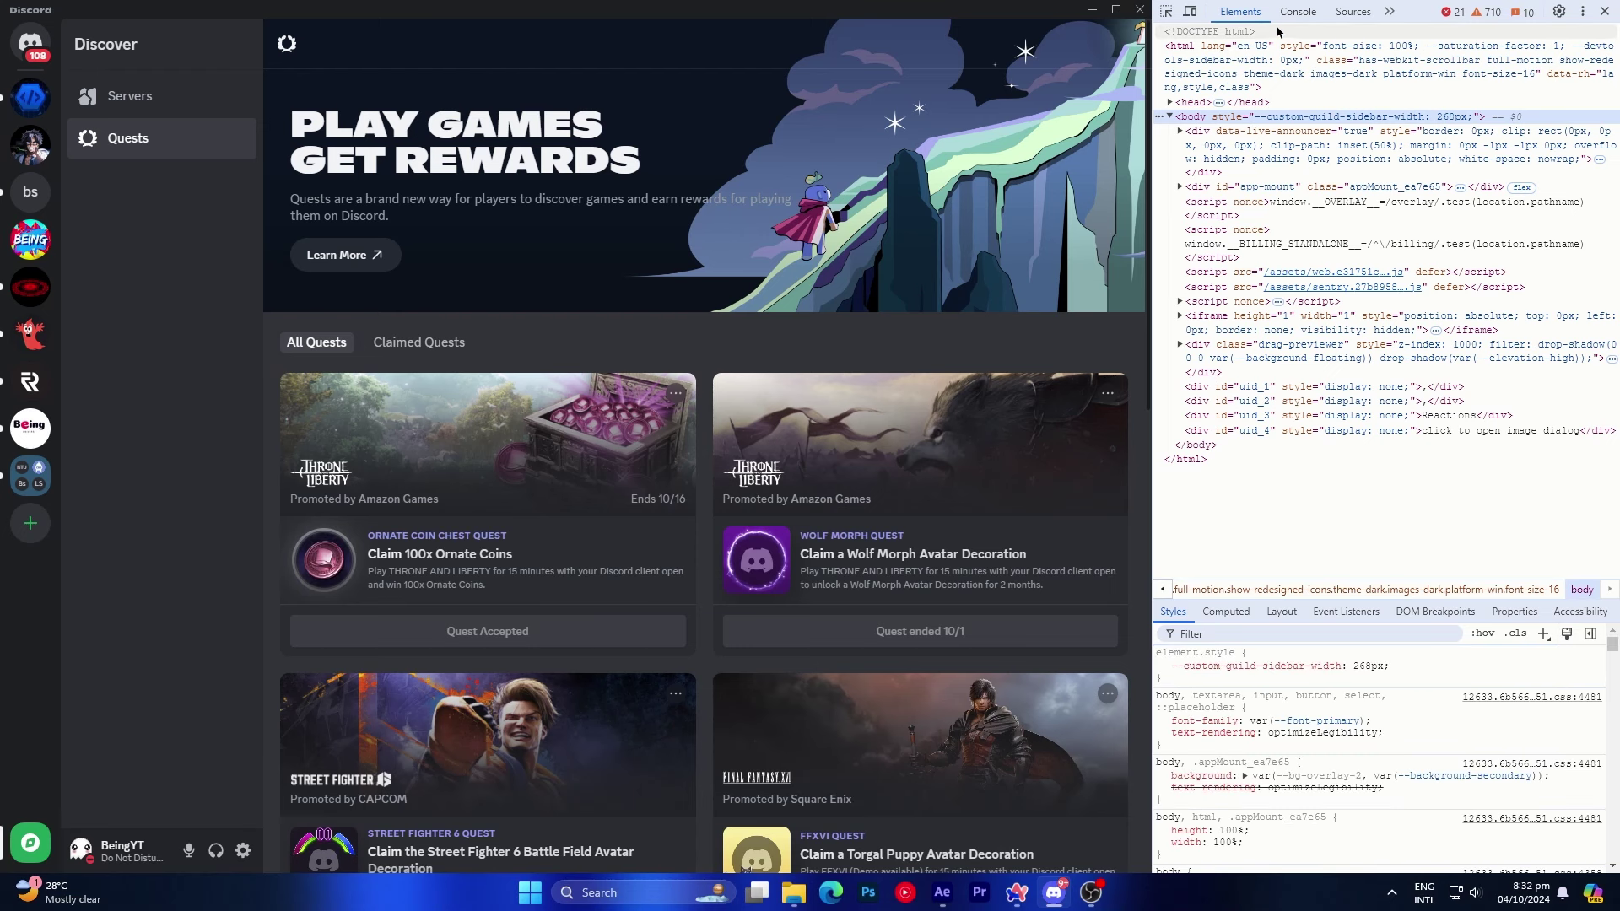
# - Copy the CompleteDiscordQuest script from the GitHub Gist and run it in Discord's console
pyautogui.click(1298, 11)
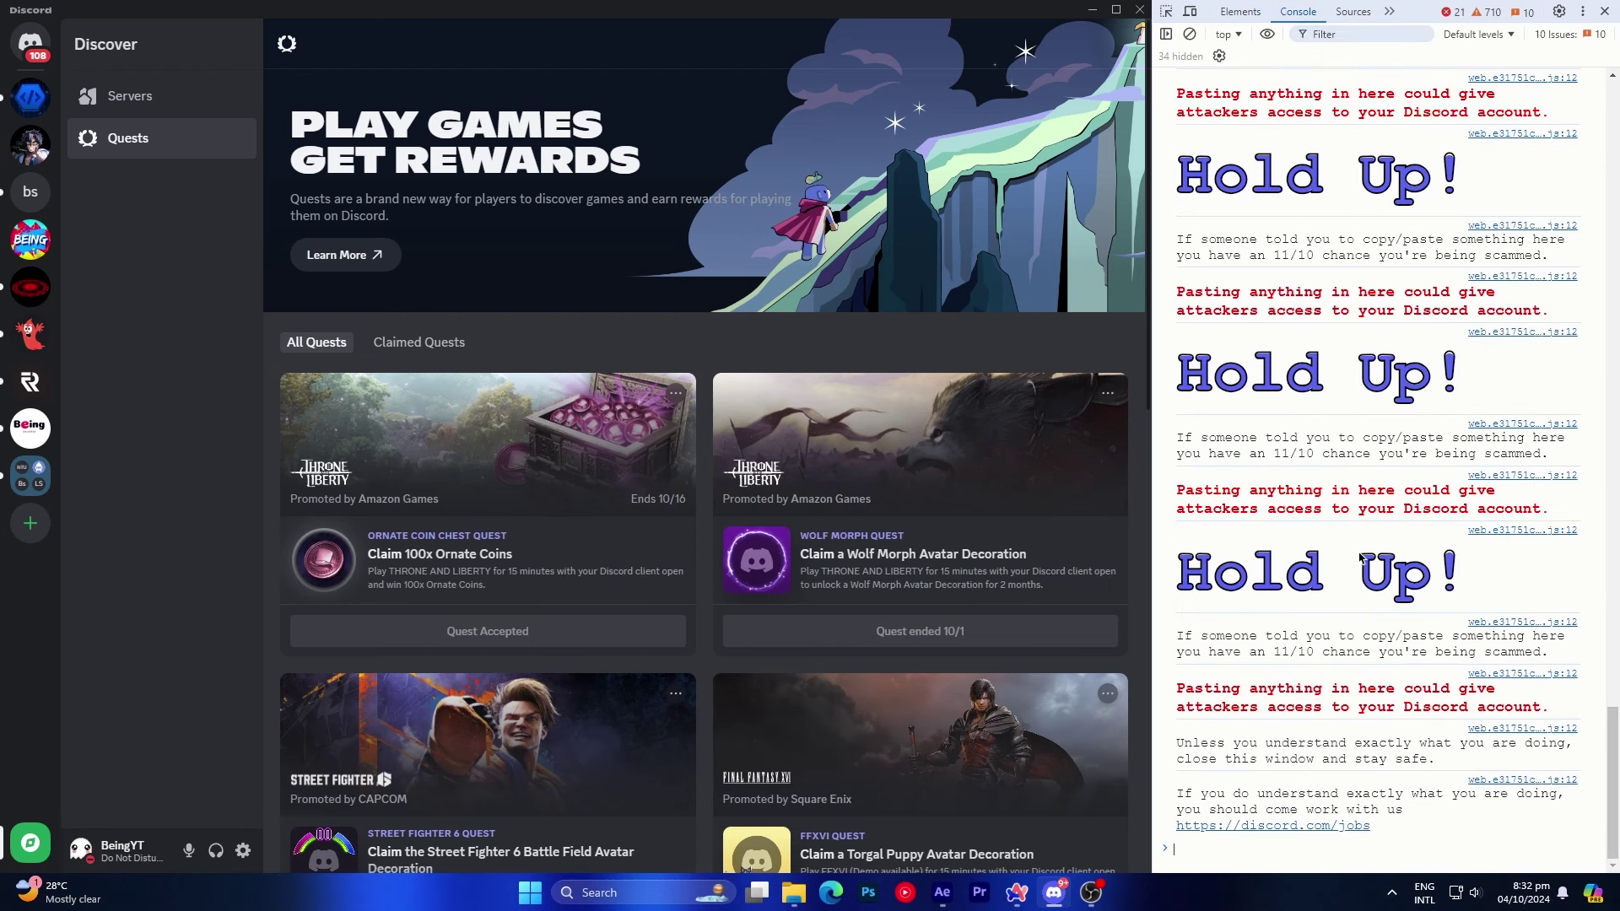
pyautogui.click(1021, 896)
pyautogui.scroll(-6, 806, 637)
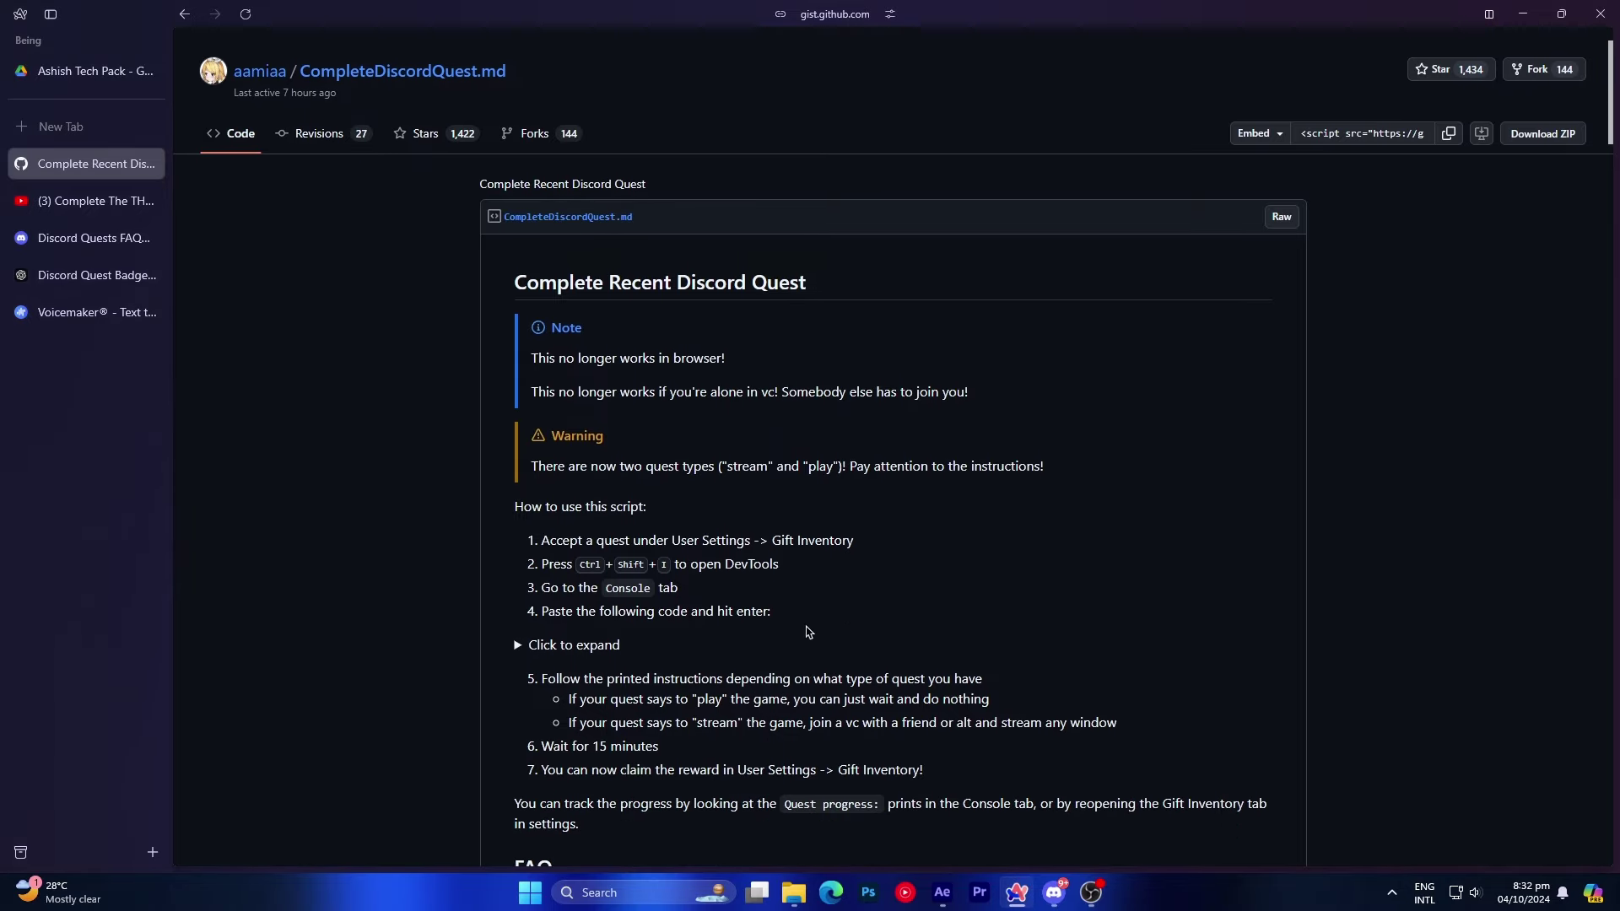
pyautogui.click(540, 242)
pyautogui.moveTo(530, 275); pyautogui.dragTo(670, 164)
pyautogui.scroll(-10, 852, 667)
pyautogui.hotkey('alt', 'Tab')
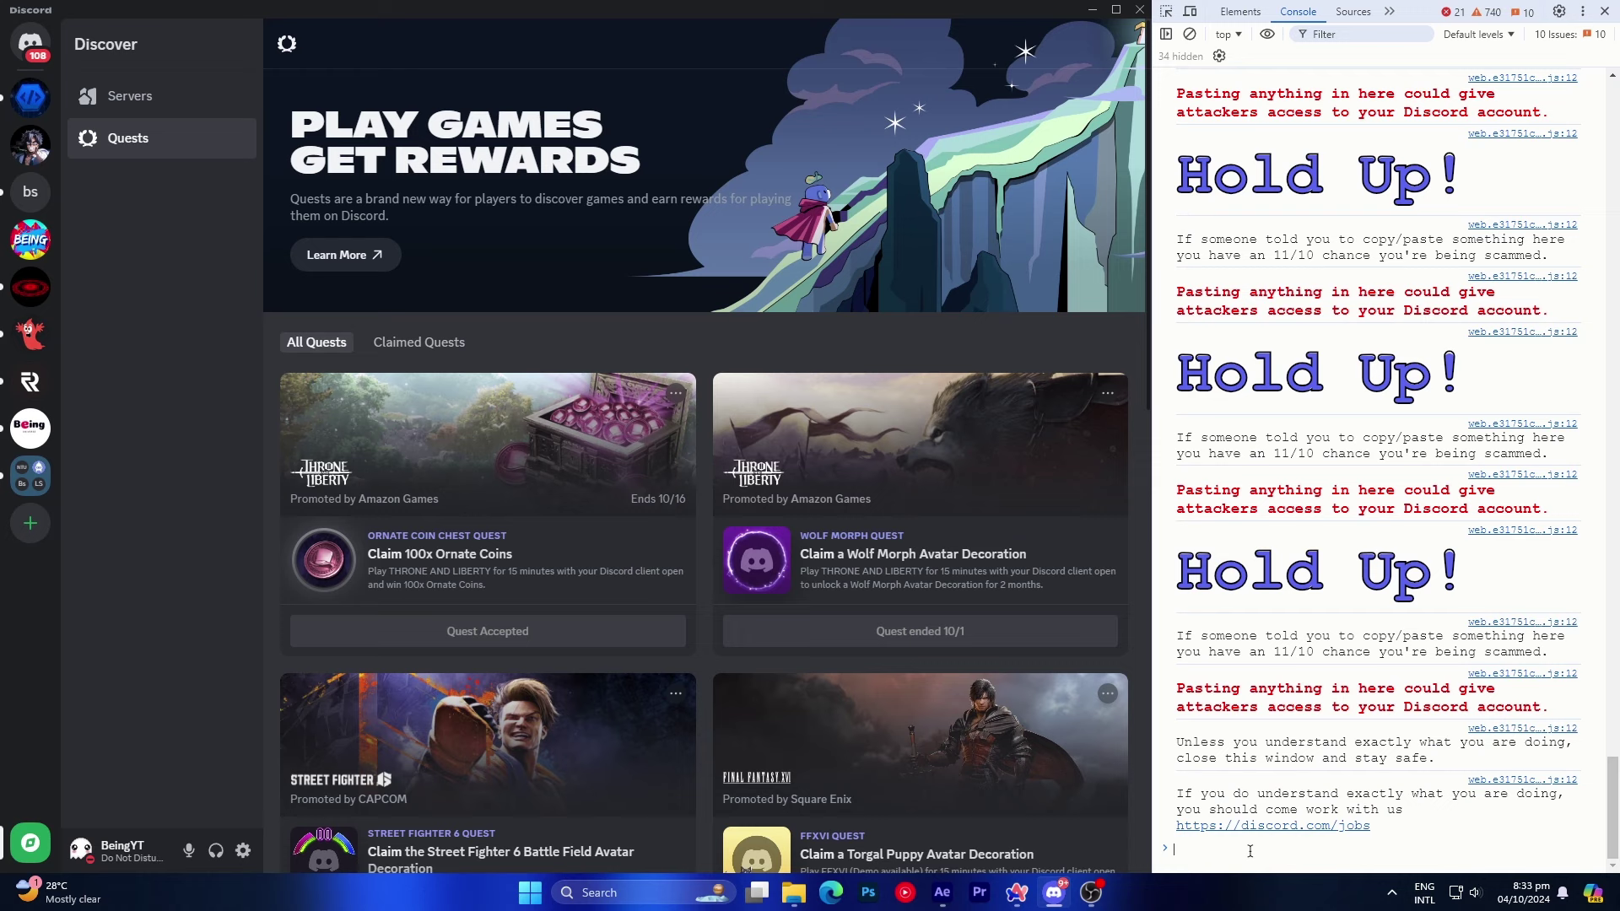
pyautogui.hotkey('ctrl', 'v')
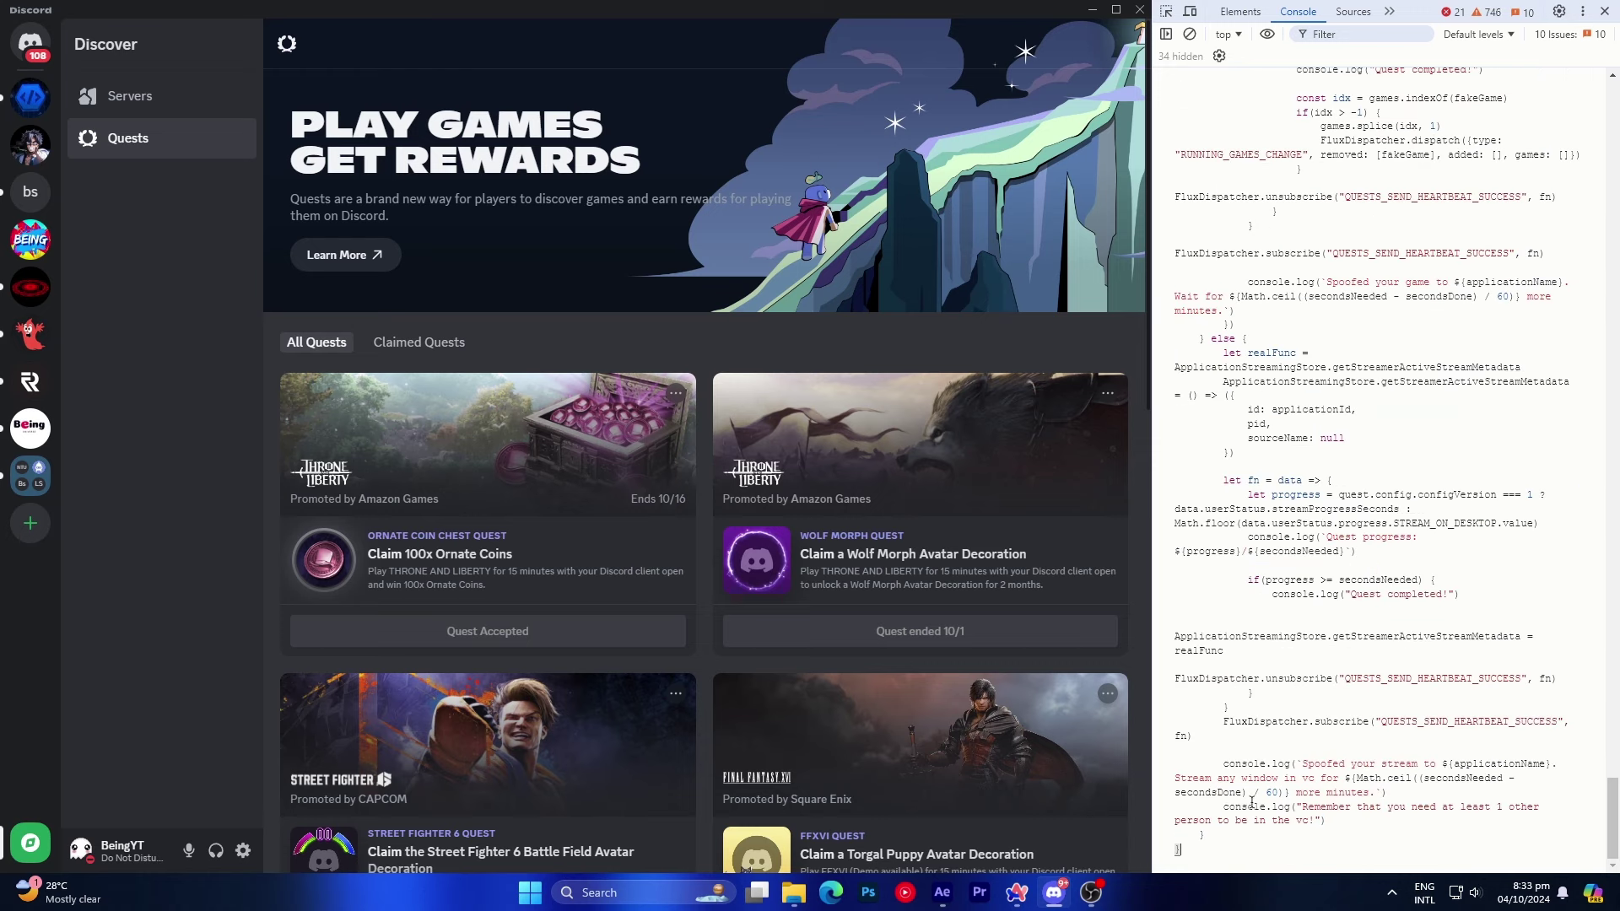
pyautogui.press('Return')
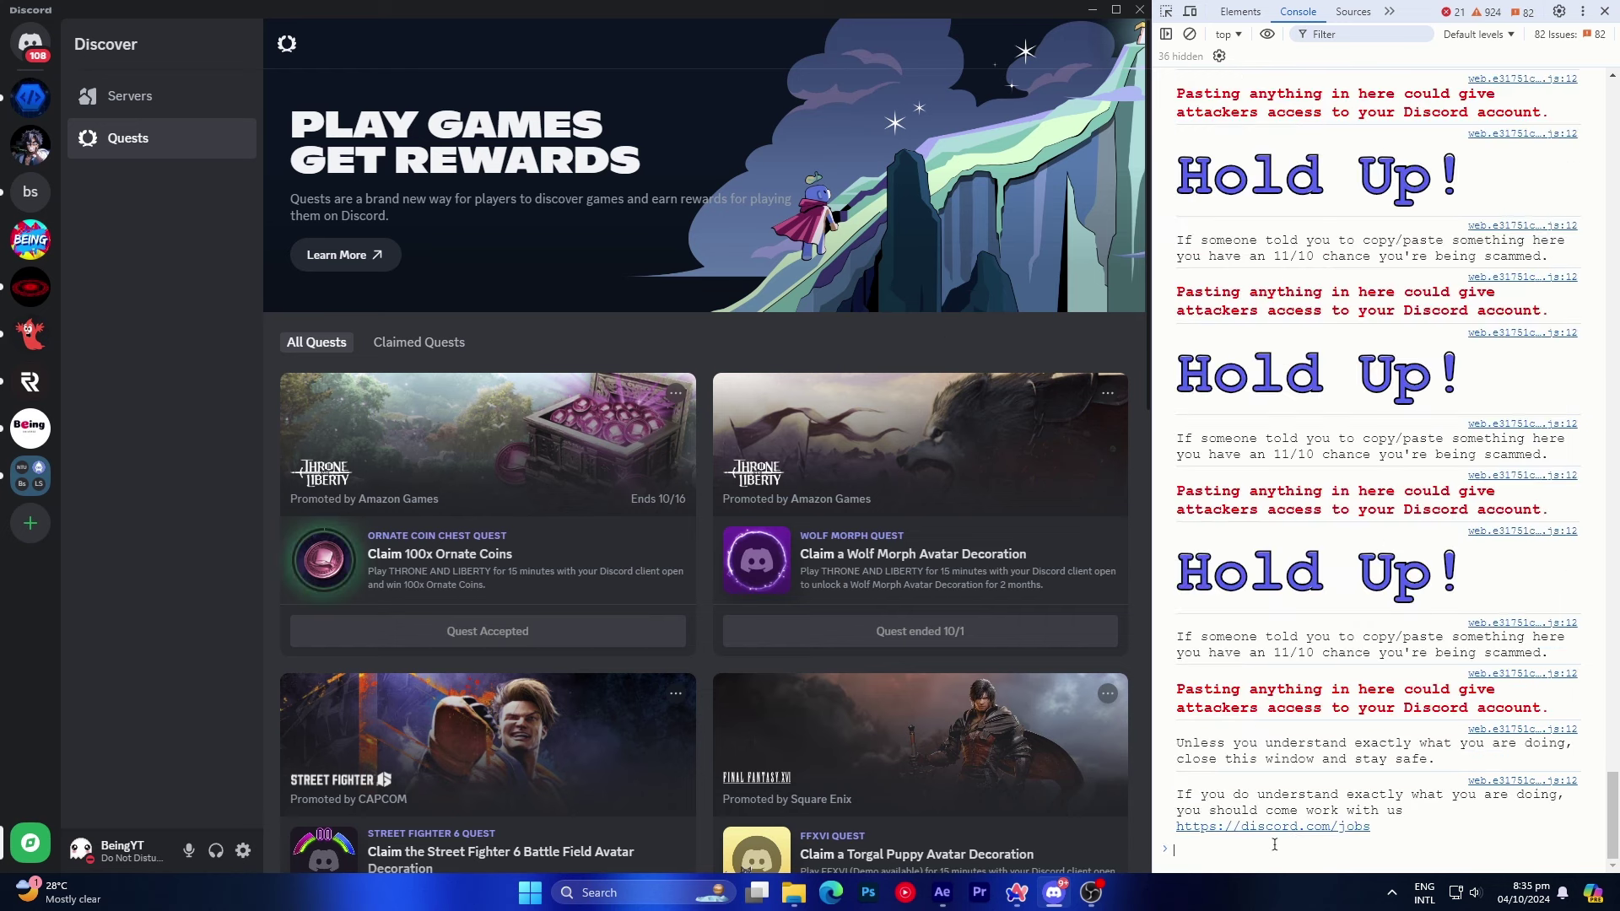
# - Rerun the pasted quest script in the DevTools console until progress reaches 119/900
pyautogui.hotkey('ctrl', 'v')
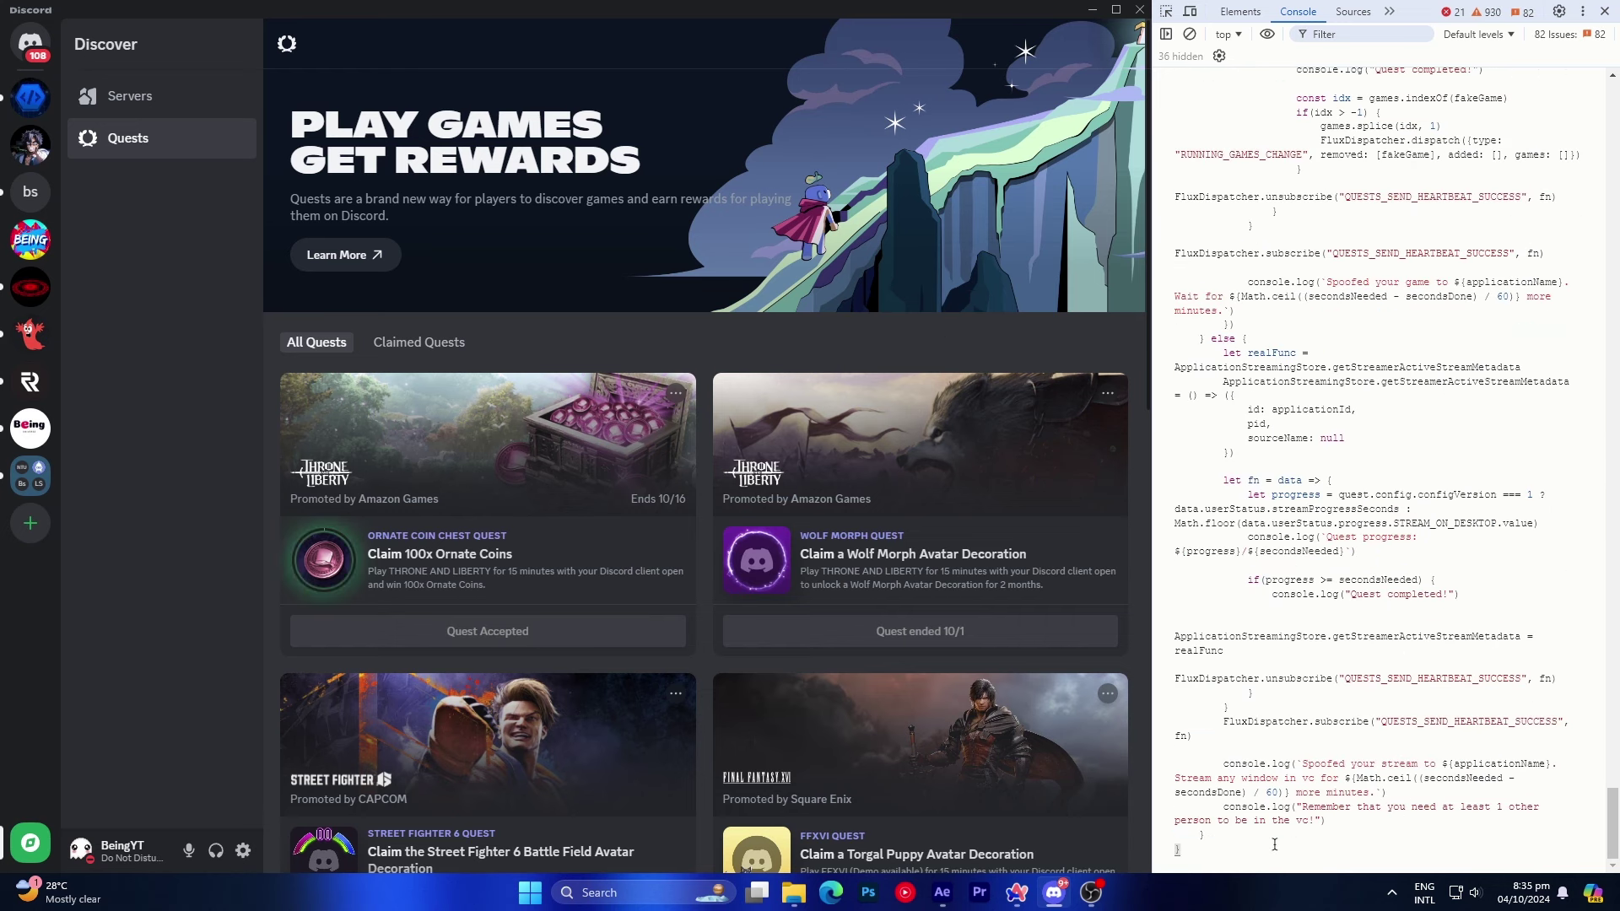
pyautogui.press('Return')
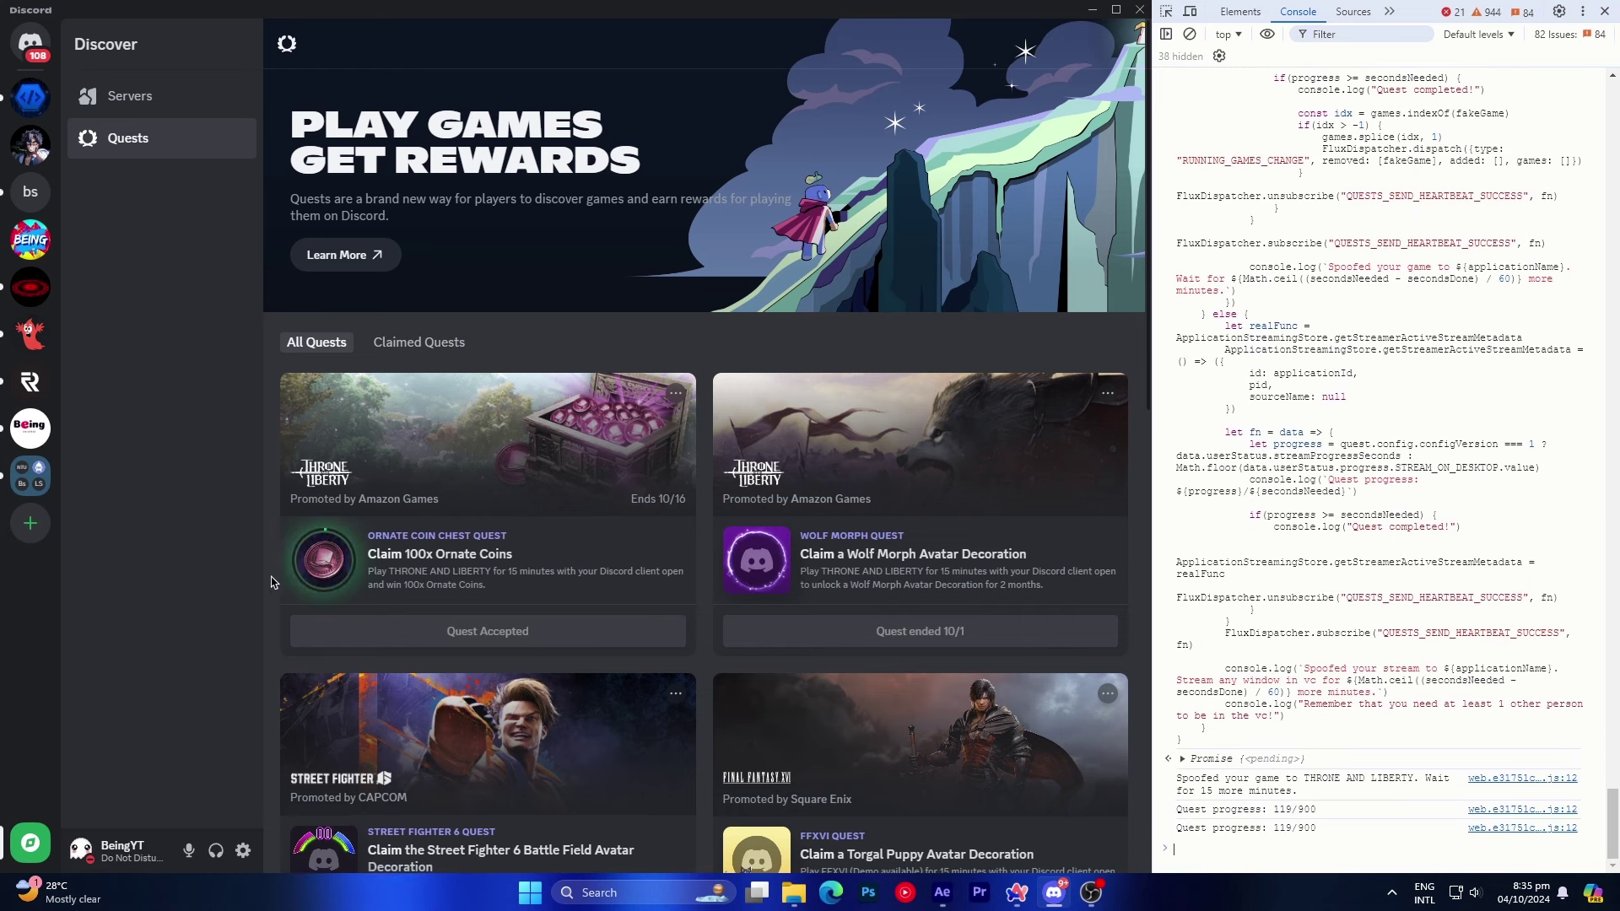
pyautogui.moveTo(339, 569)
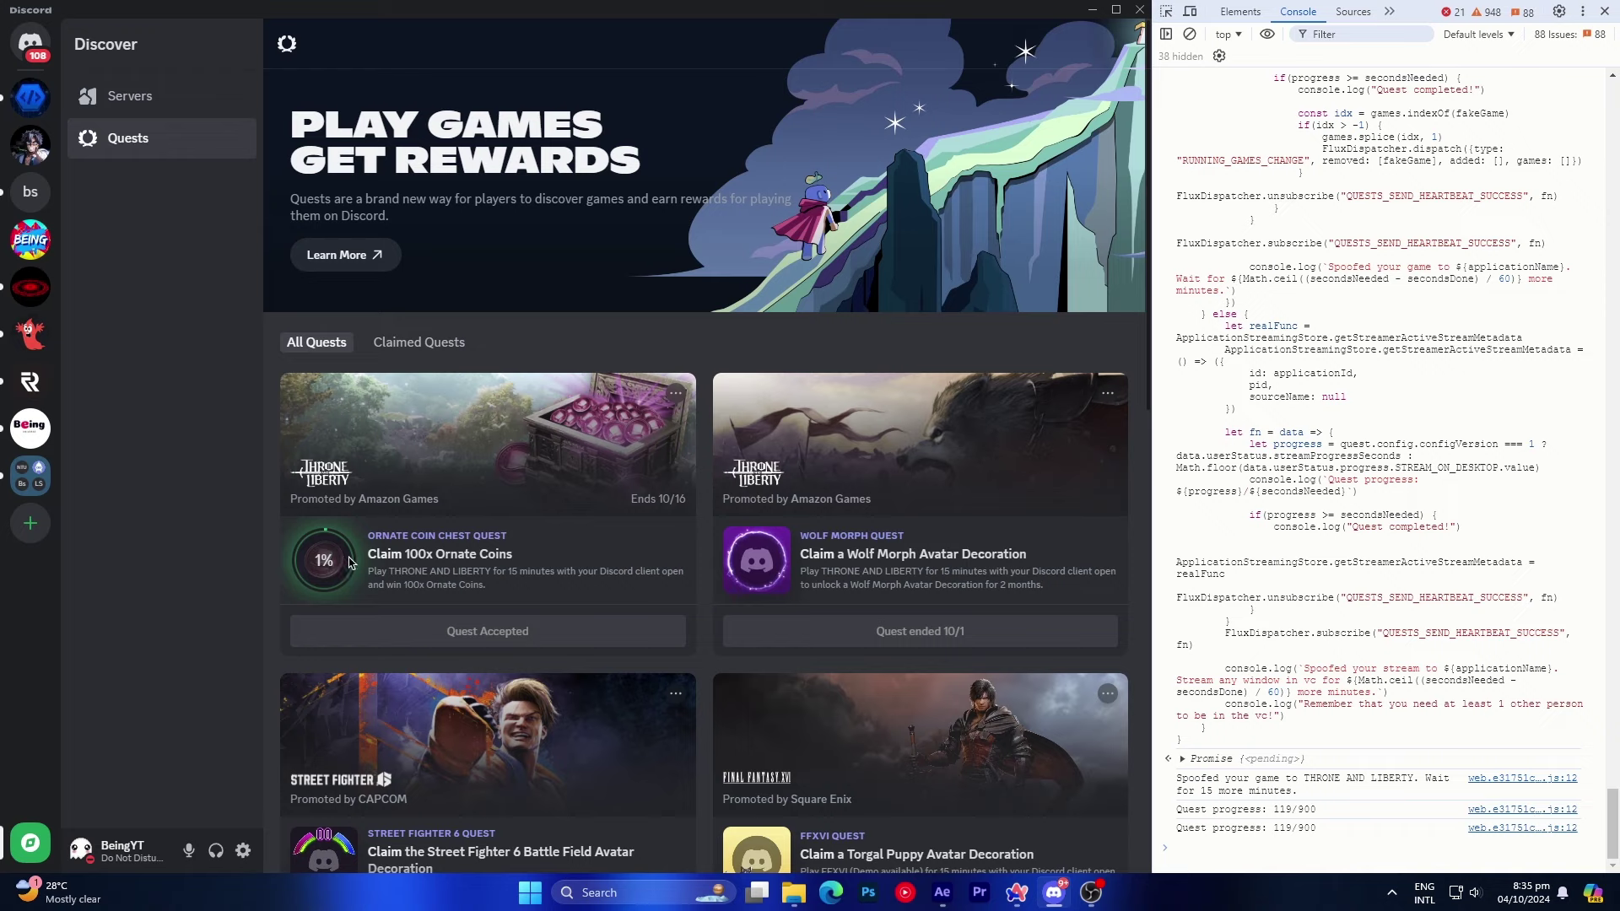